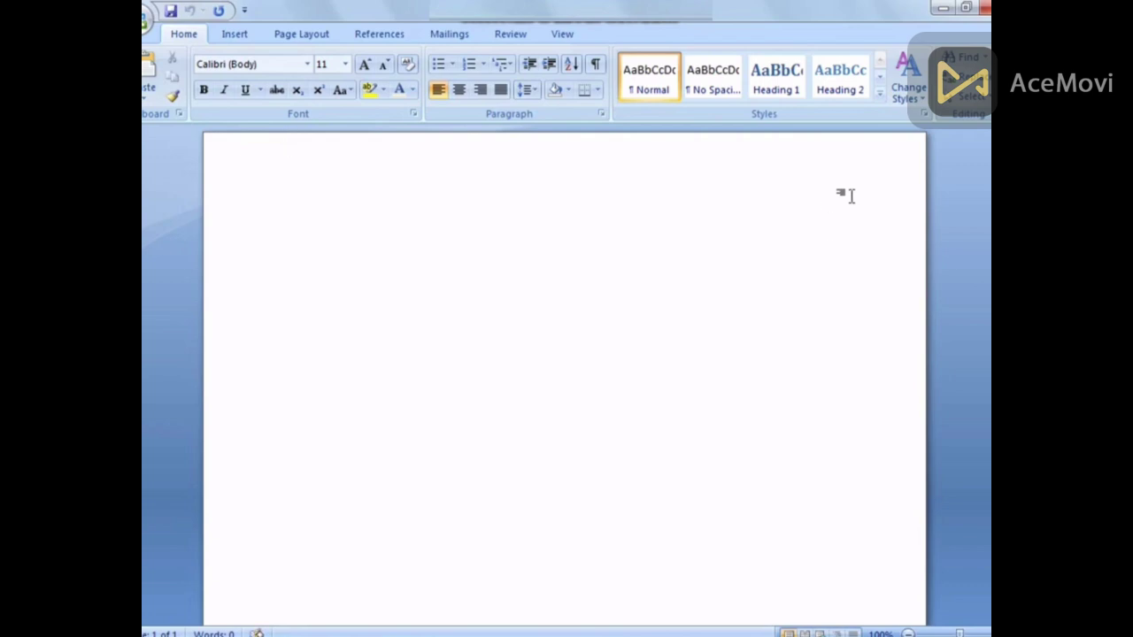
- Set the blank page to Portrait orientation and A4 (8.27" x 11.69") paper size
{"action": "left_click", "coordinate": [301, 37]}
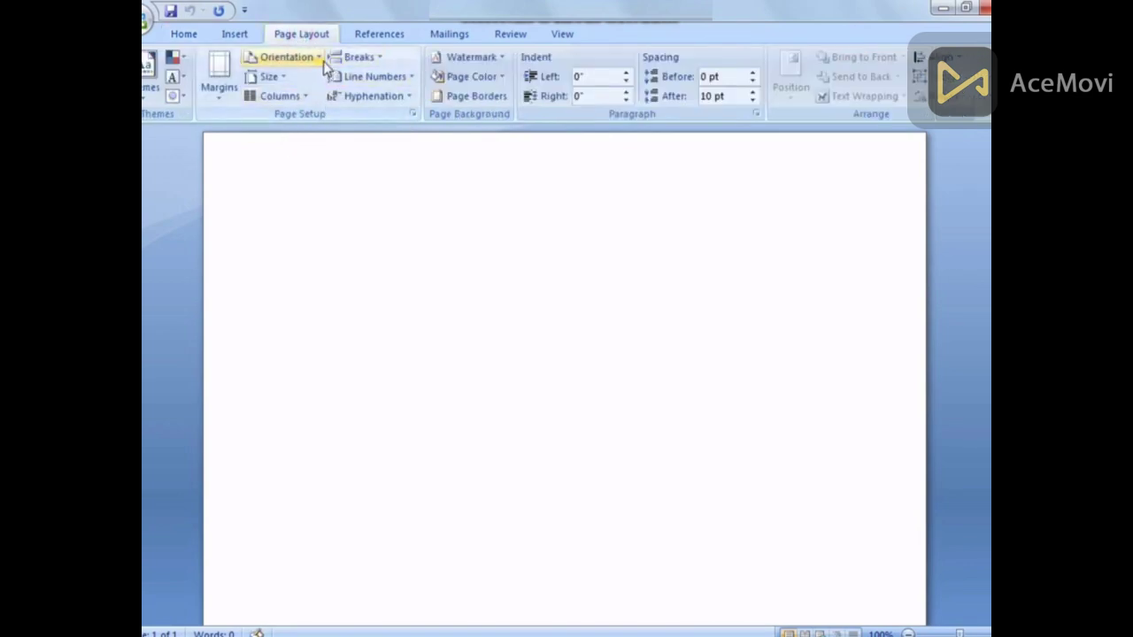
{"action": "left_click", "coordinate": [310, 57]}
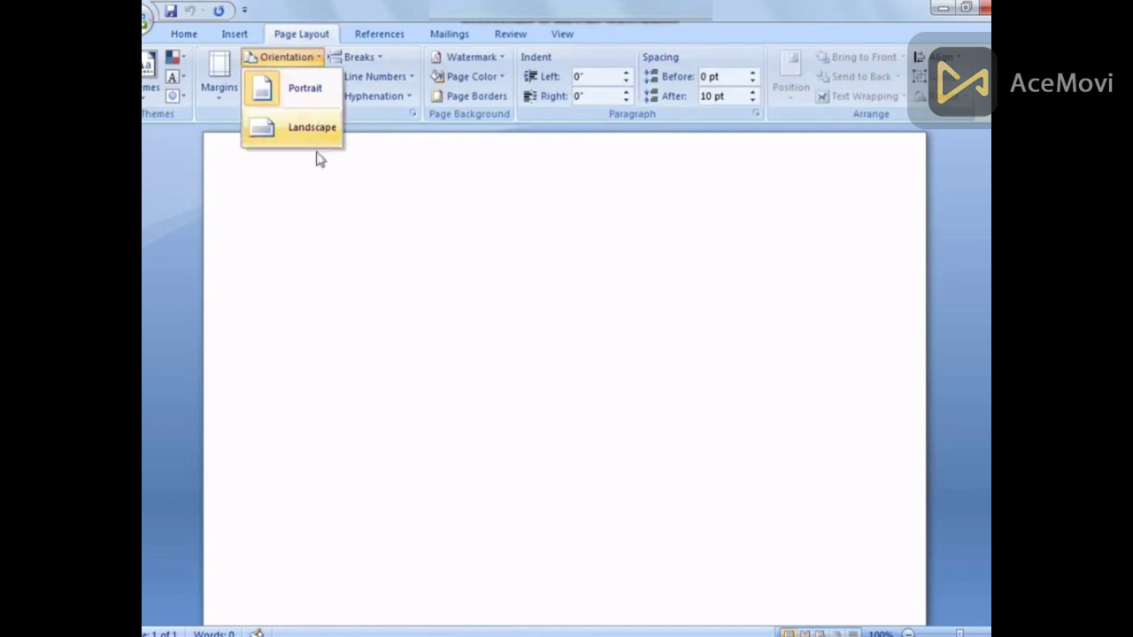
{"action": "left_click", "coordinate": [309, 95]}
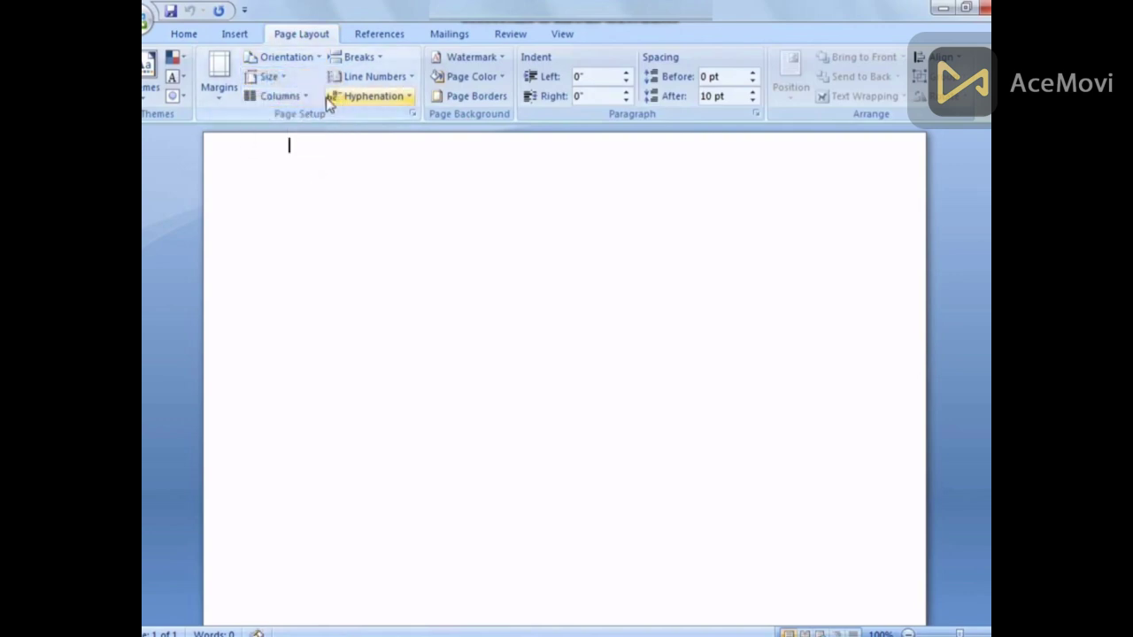
{"action": "left_click", "coordinate": [288, 79]}
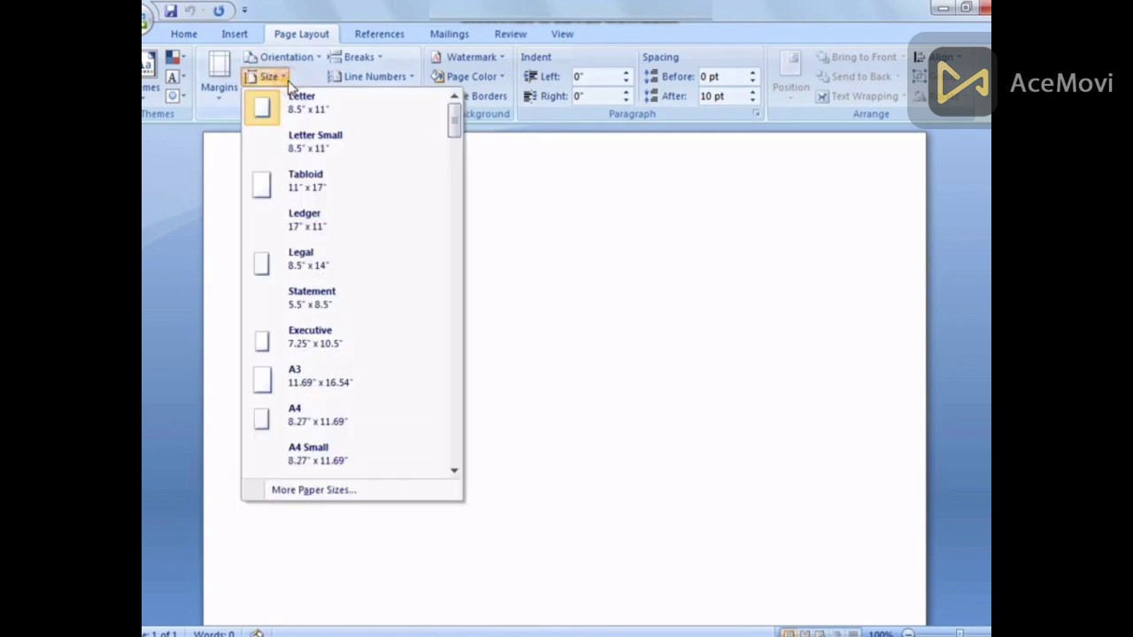
{"action": "left_click", "coordinate": [327, 423]}
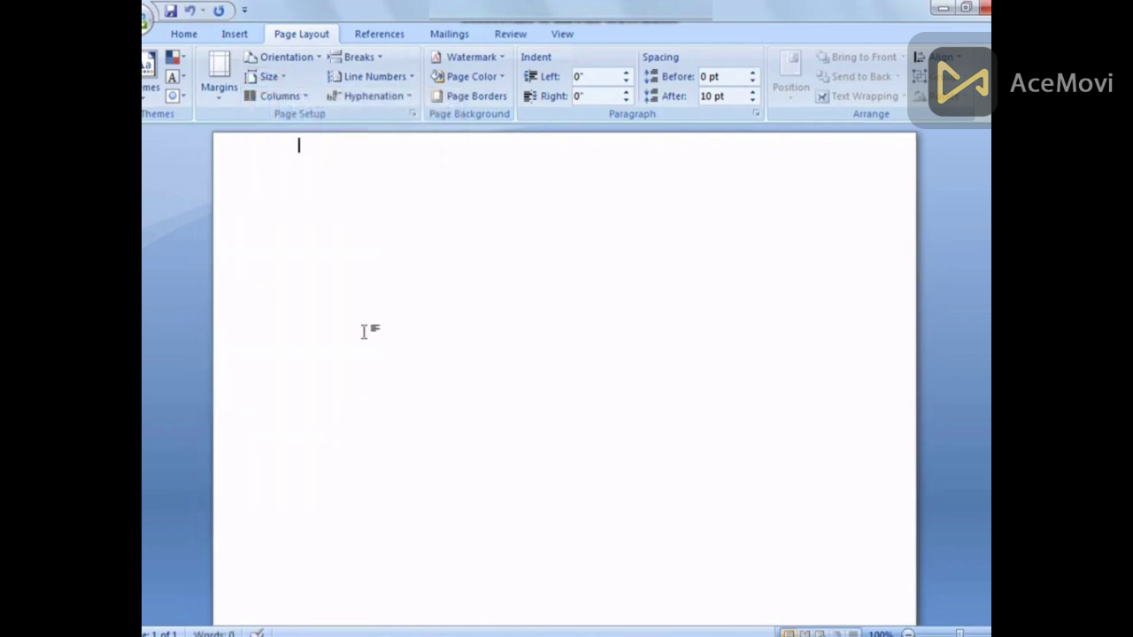
{"action": "left_click", "coordinate": [241, 34]}
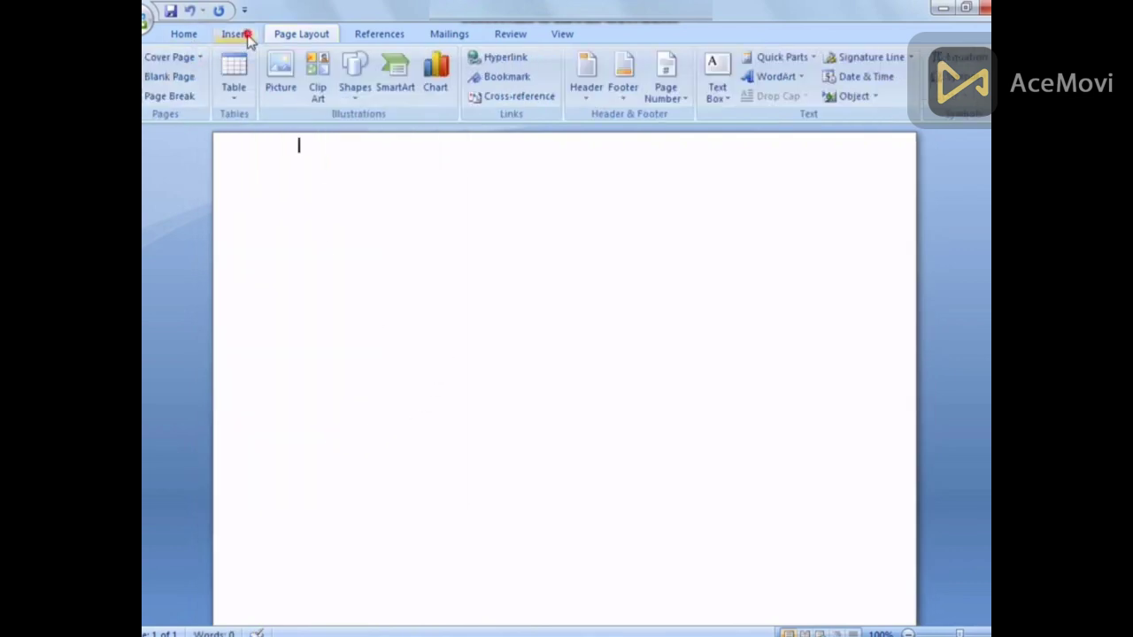
- Draw a horizontal line near the top left of the page and make it 2¼ pt thick
{"action": "left_click", "coordinate": [358, 104]}
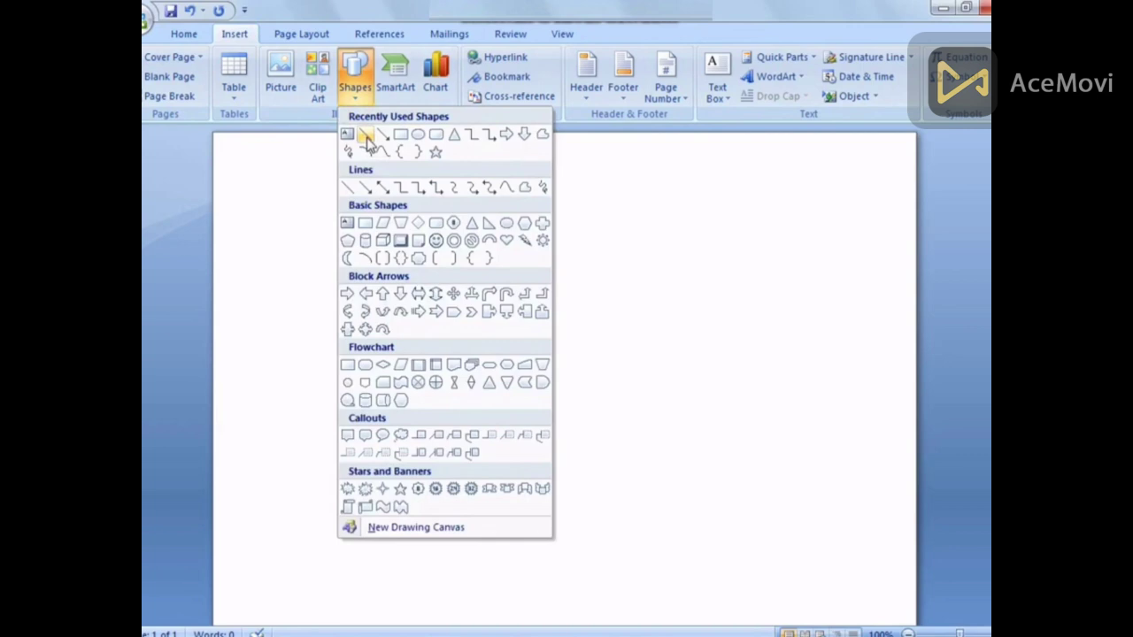
{"action": "left_click", "coordinate": [366, 139]}
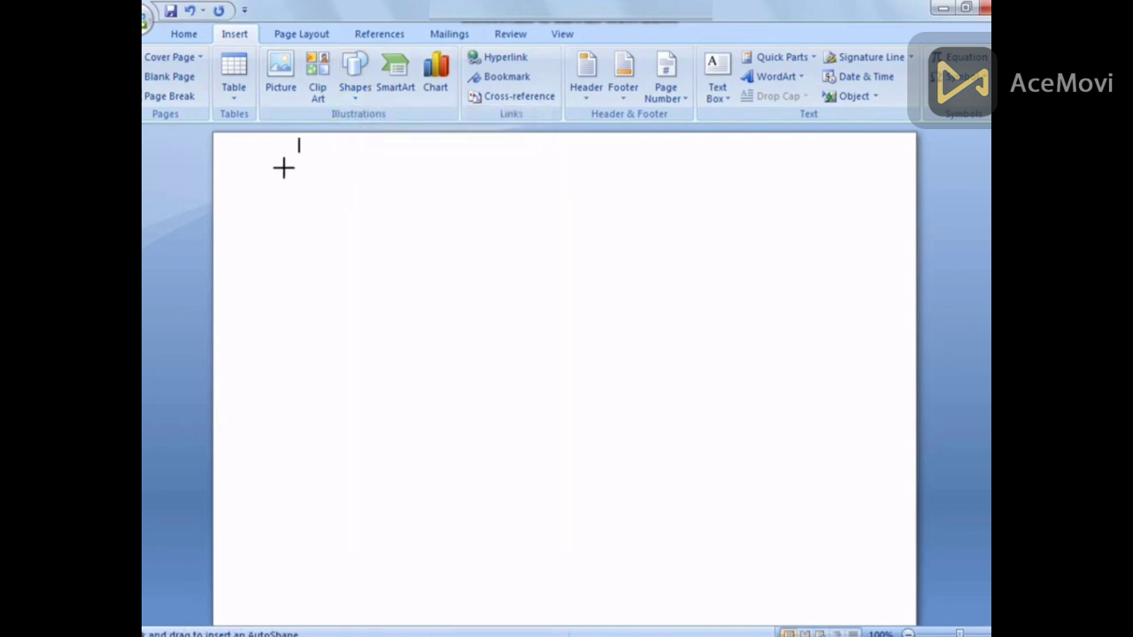
{"action": "left_click_drag", "start_coordinate": [283, 167], "coordinate": [514, 168]}
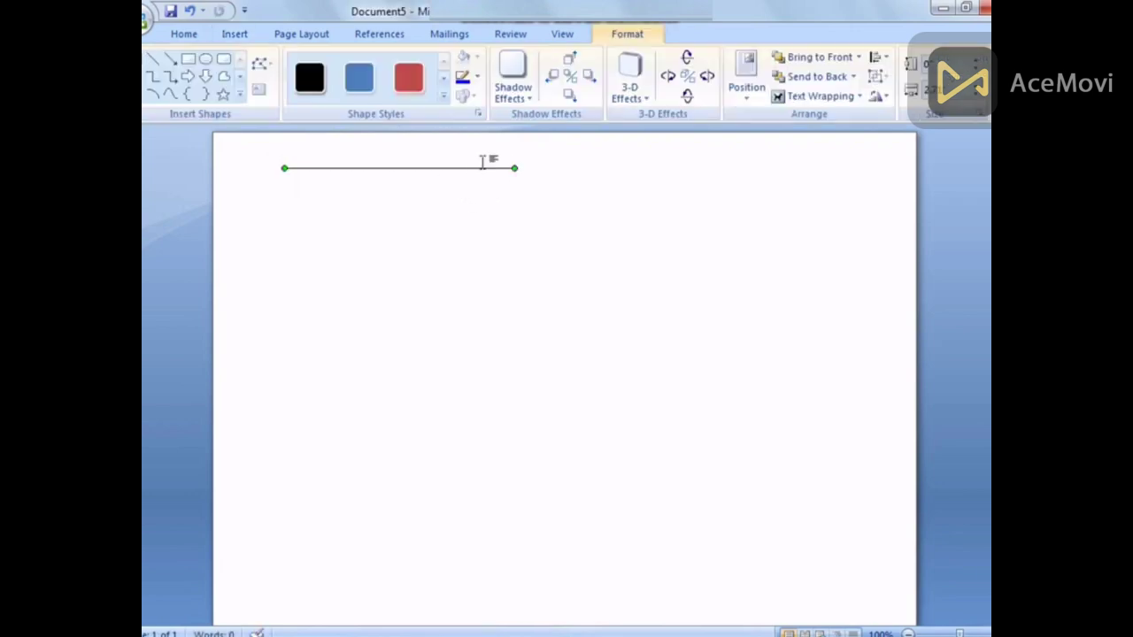
{"action": "left_click", "coordinate": [477, 80]}
{"action": "mouse_move", "coordinate": [501, 271]}
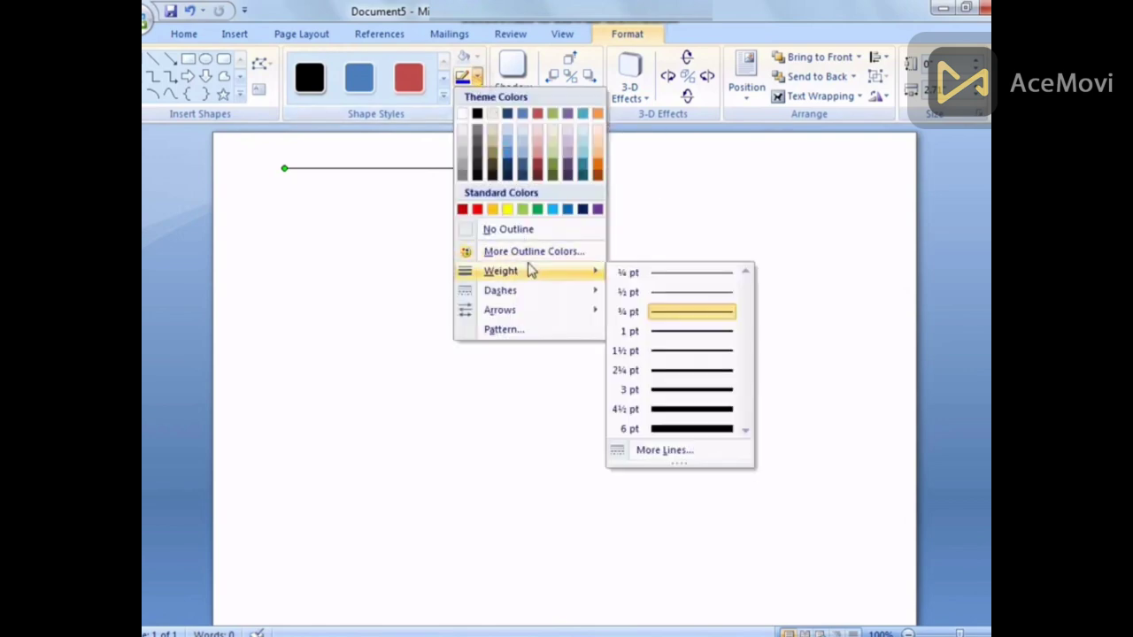
{"action": "left_click", "coordinate": [690, 376]}
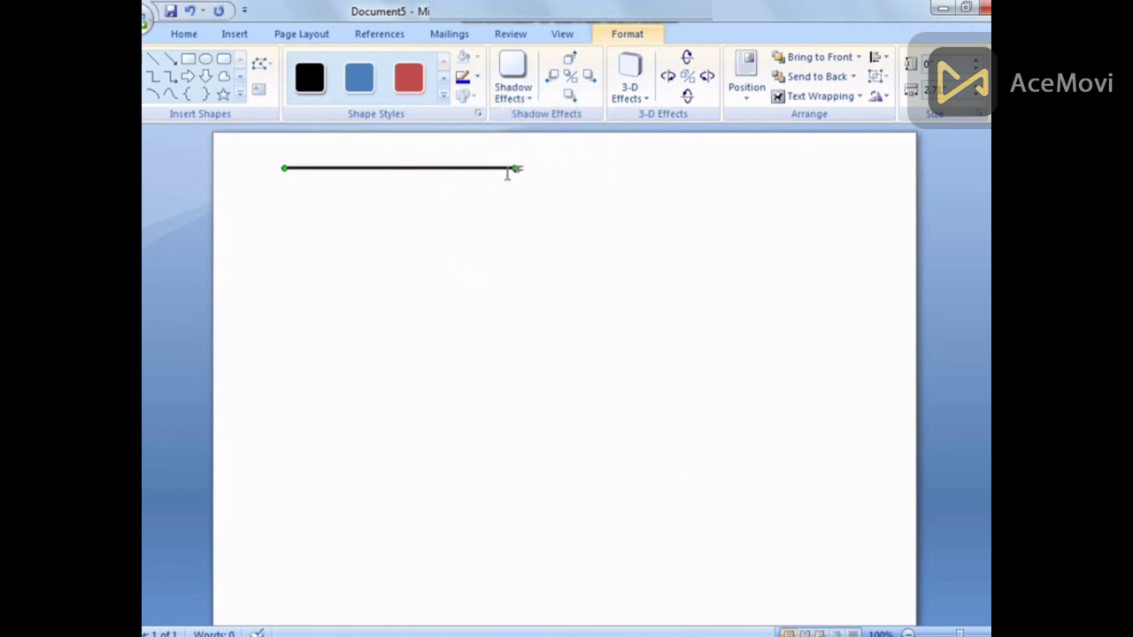
- Duplicate the line, place the copy at the top right, and shorten the left line
{"action": "key", "text": "ctrl+d"}
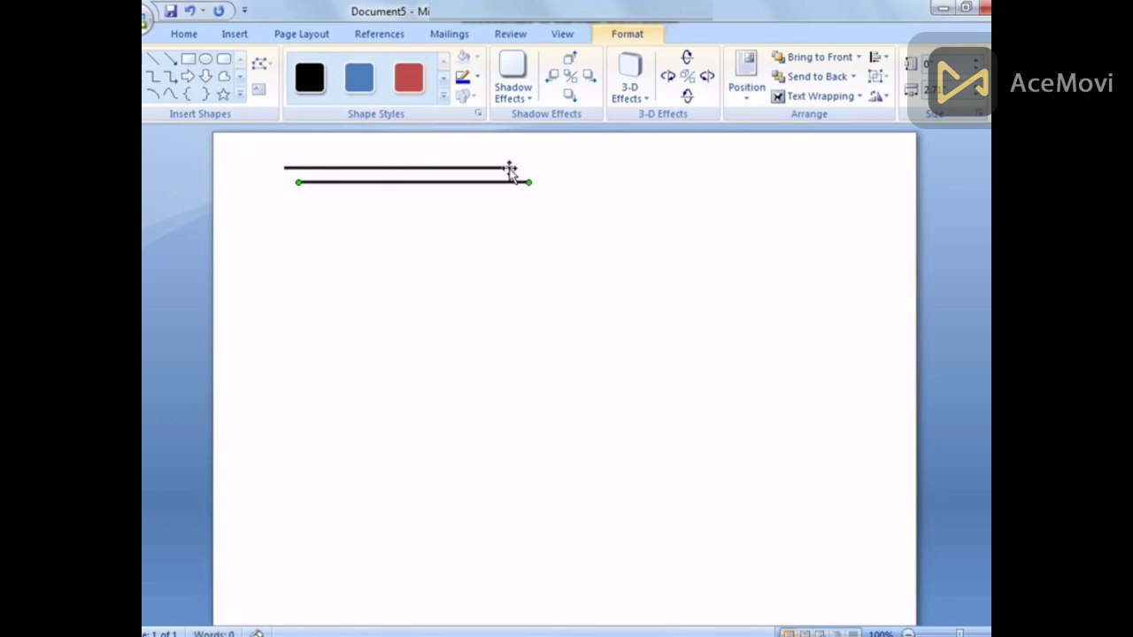
{"action": "left_click_drag", "start_coordinate": [455, 185], "coordinate": [773, 168]}
{"action": "left_click_drag", "start_coordinate": [773, 168], "coordinate": [791, 169]}
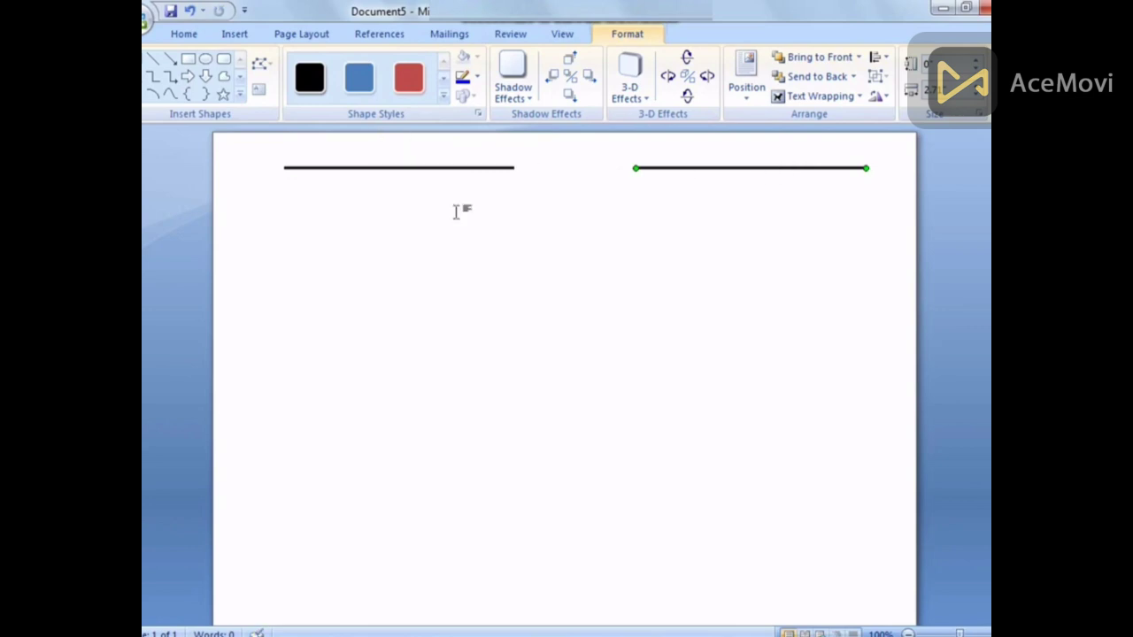
{"action": "left_click", "coordinate": [466, 175]}
{"action": "left_click", "coordinate": [464, 168]}
{"action": "left_click_drag", "start_coordinate": [513, 168], "coordinate": [499, 169]}
- Draw a text box between the two top lines, type 'INDEX SHEET', and select the text
{"action": "left_click", "coordinate": [234, 34]}
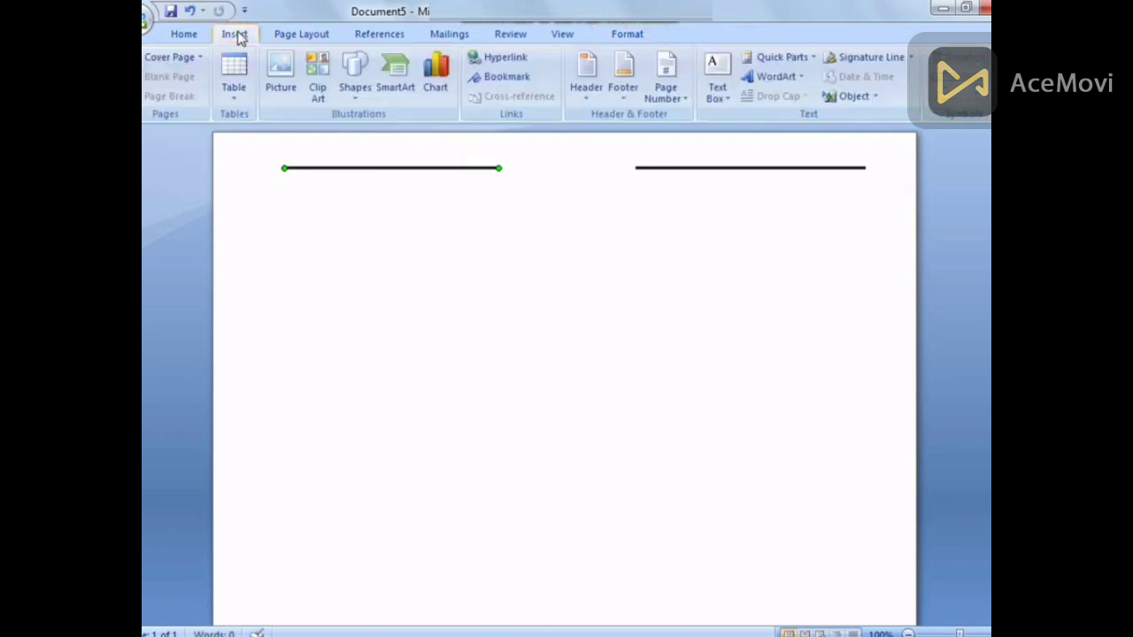
{"action": "left_click", "coordinate": [357, 88]}
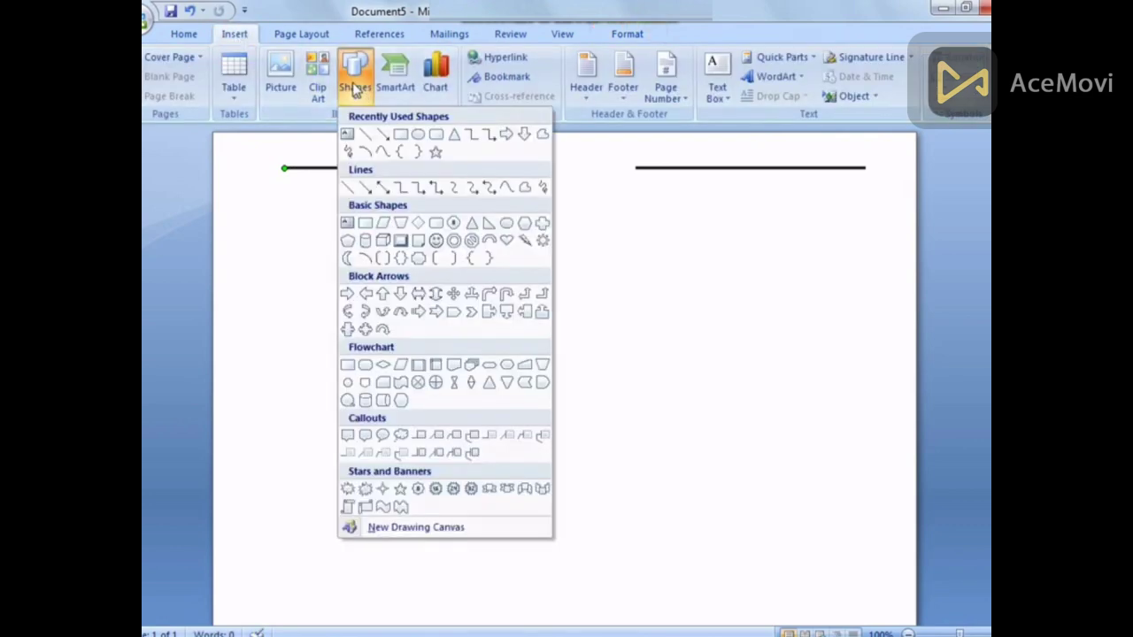
{"action": "left_click", "coordinate": [365, 133]}
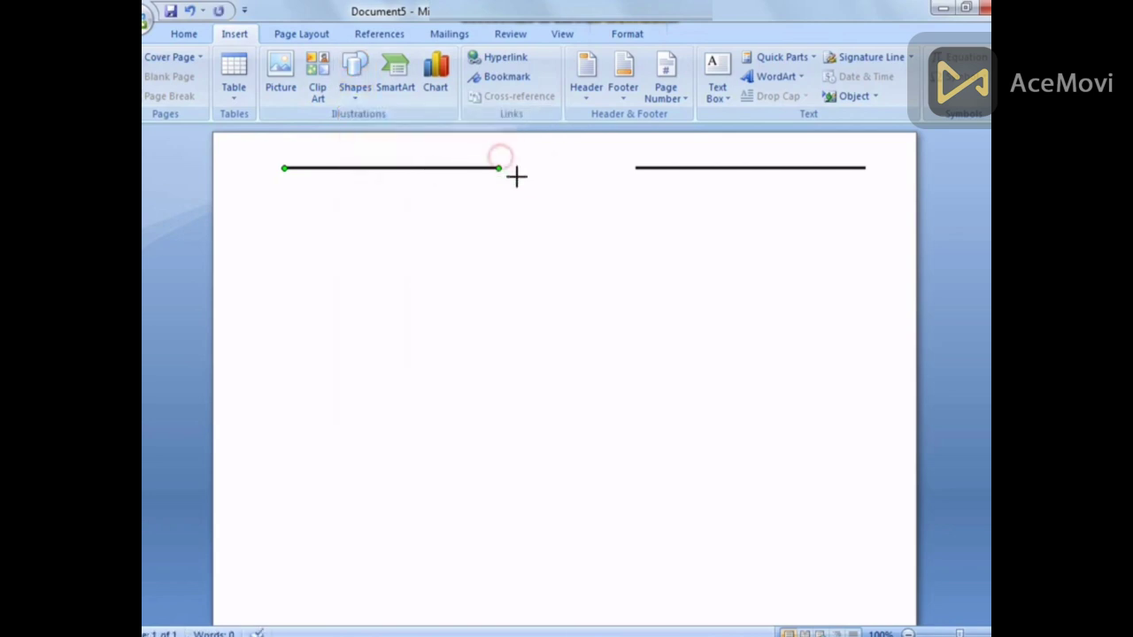
{"action": "left_click_drag", "start_coordinate": [496, 155], "coordinate": [639, 182]}
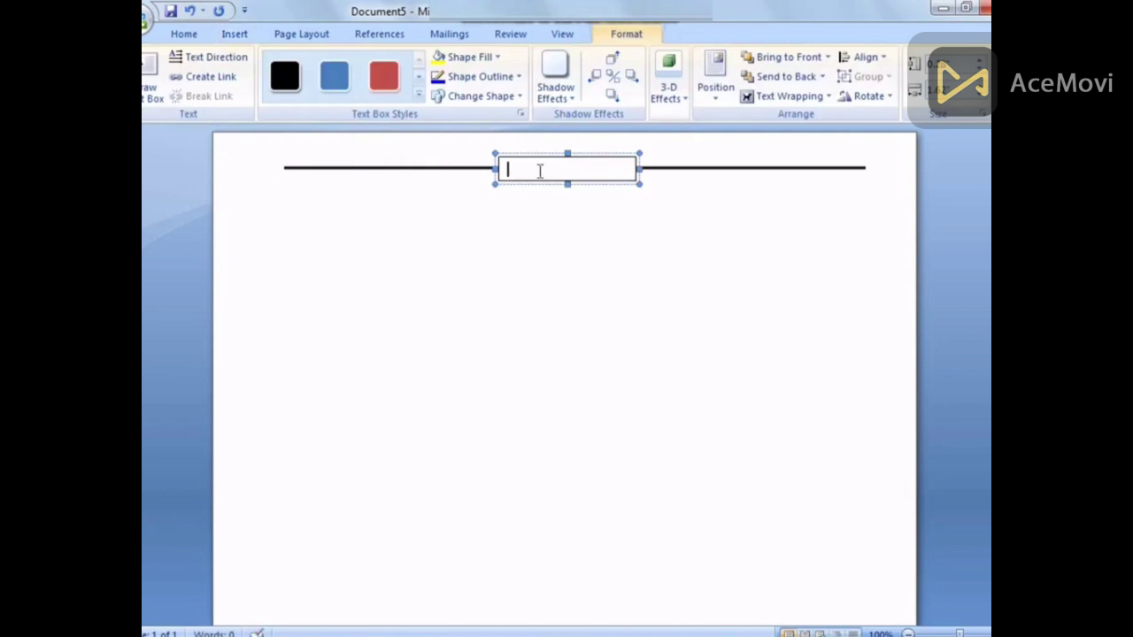
{"action": "type", "text": "INDEX SHEET"}
{"action": "left_click_drag", "start_coordinate": [599, 169], "coordinate": [488, 166]}
- Make the INDEX SHEET text bold, centred, 12 pt, in Bodoni MT Black
{"action": "left_click", "coordinate": [177, 36]}
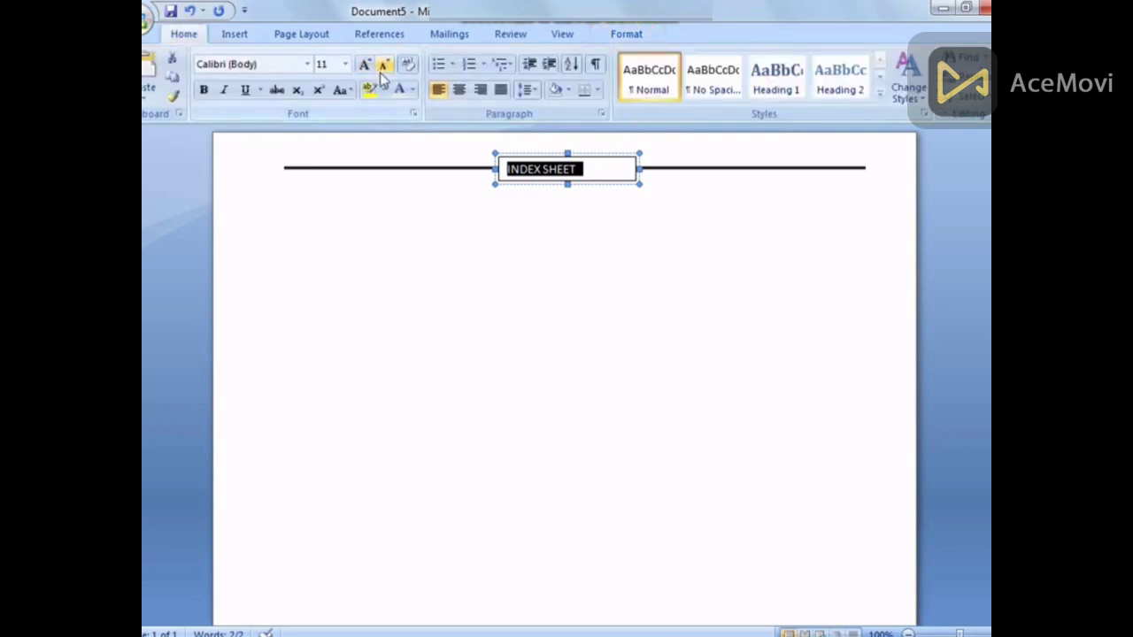
{"action": "left_click", "coordinate": [203, 90]}
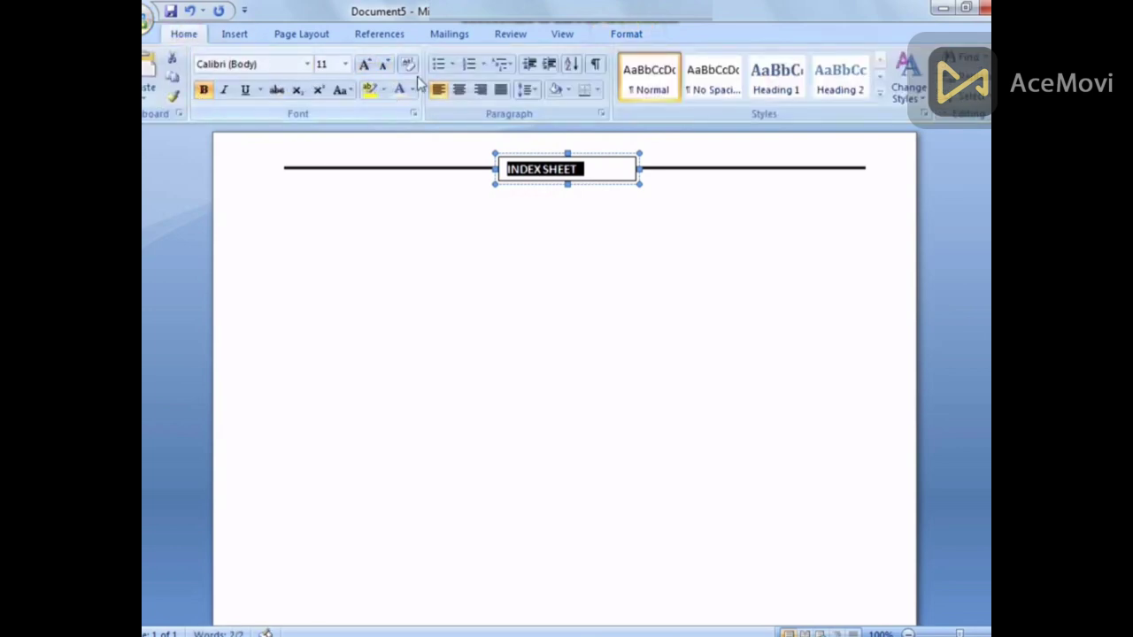
{"action": "left_click", "coordinate": [459, 91]}
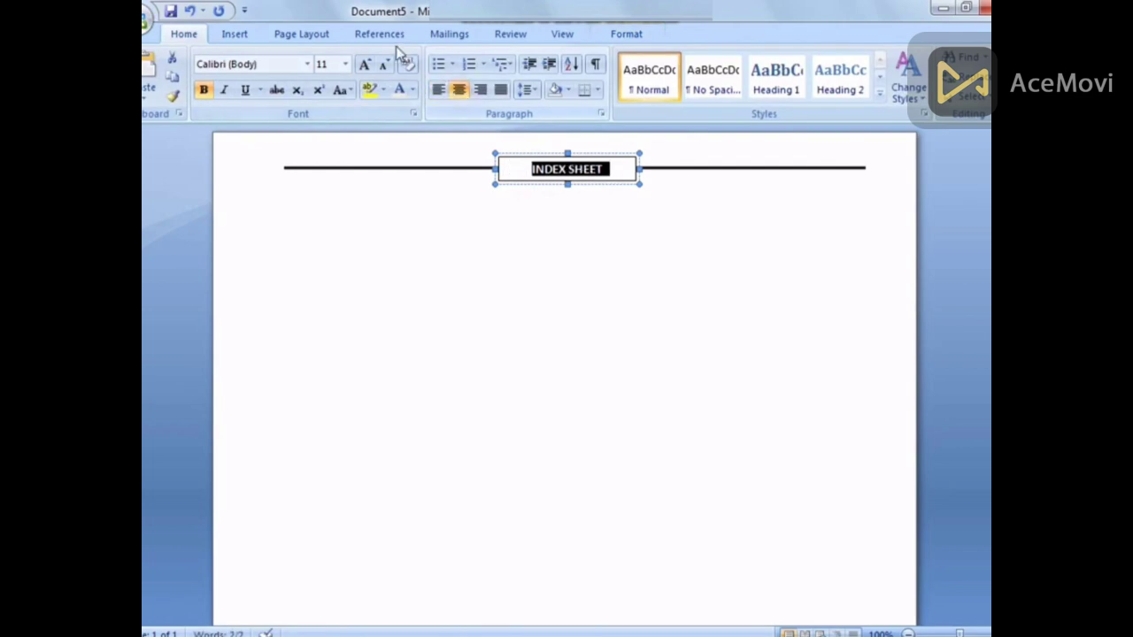
{"action": "left_click", "coordinate": [363, 65]}
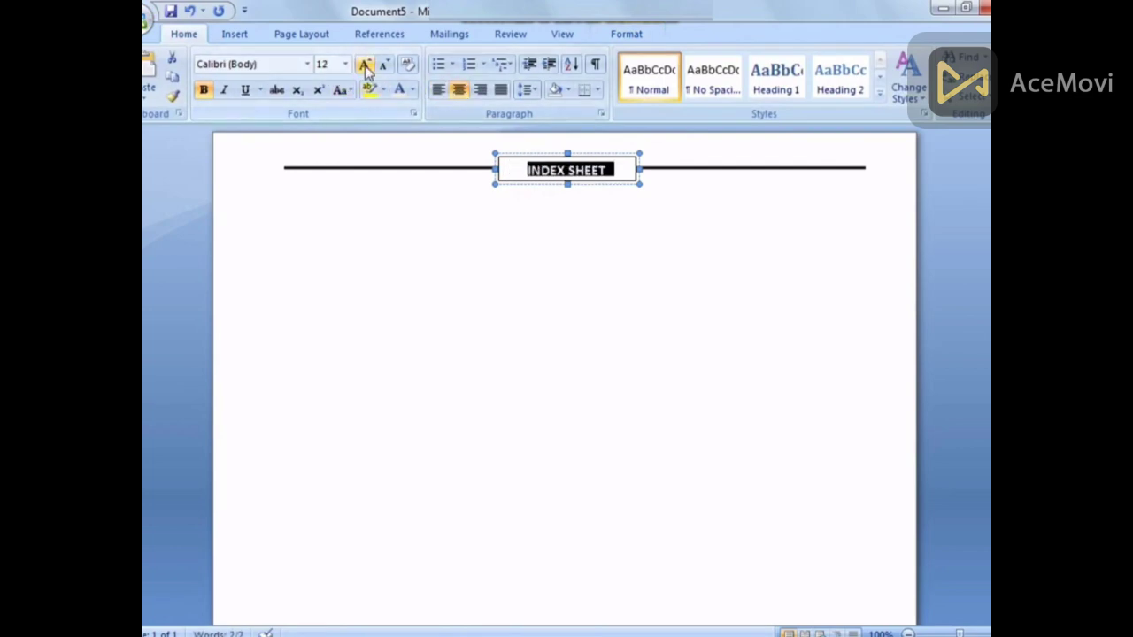
{"action": "left_click", "coordinate": [308, 64]}
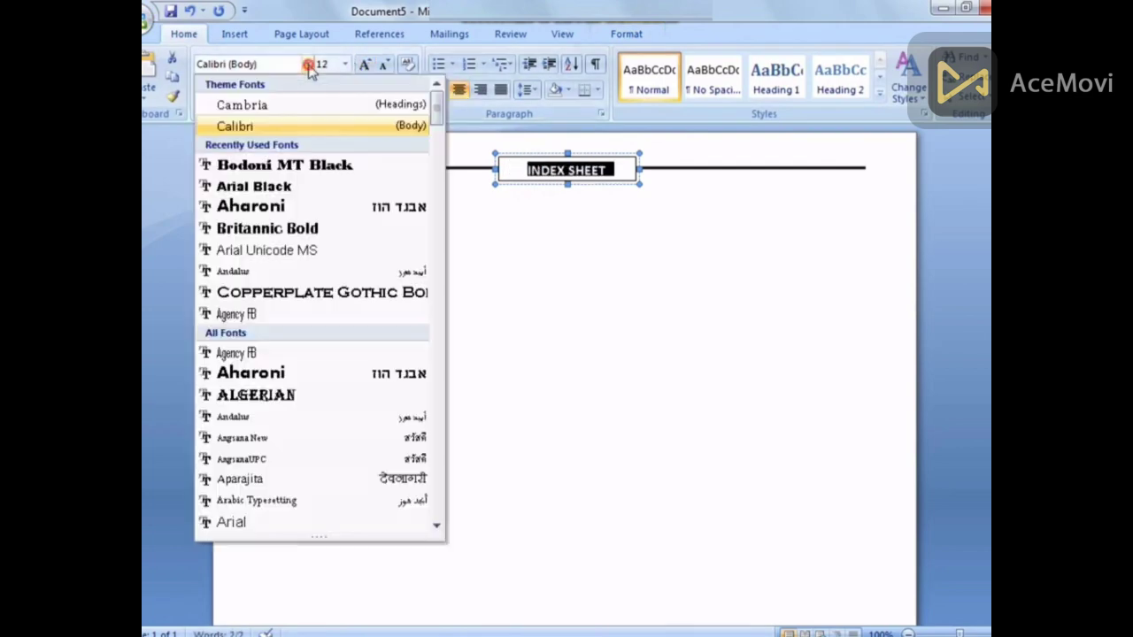
{"action": "left_click", "coordinate": [288, 167]}
{"action": "left_click", "coordinate": [382, 217]}
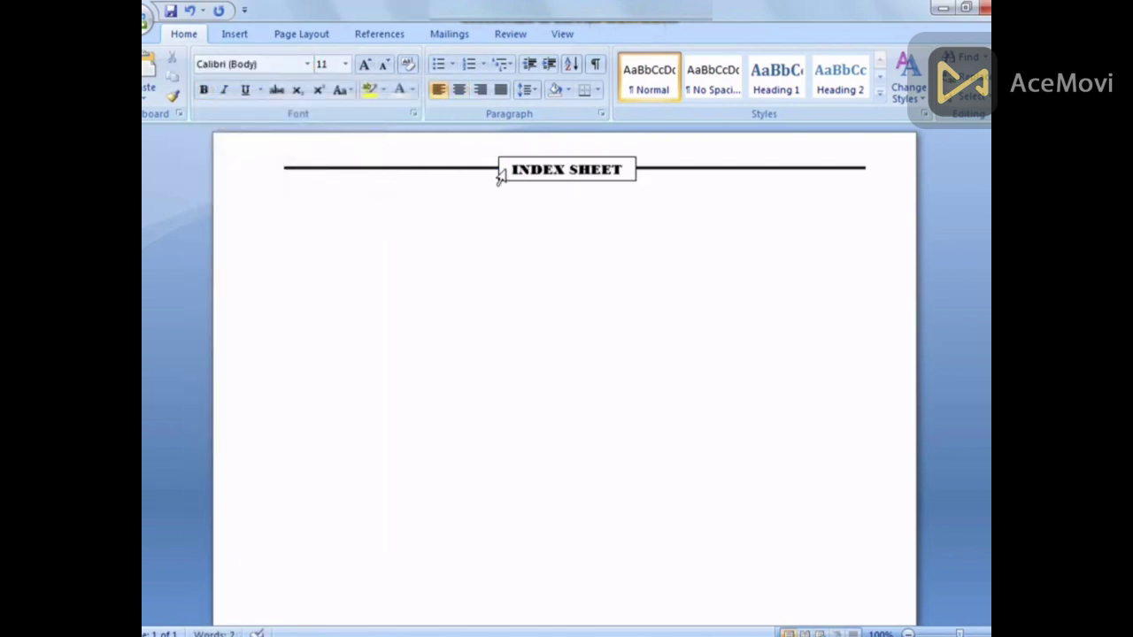
- Give the title text box a dark blue fill and a 1½ pt outline
{"action": "left_click", "coordinate": [594, 165]}
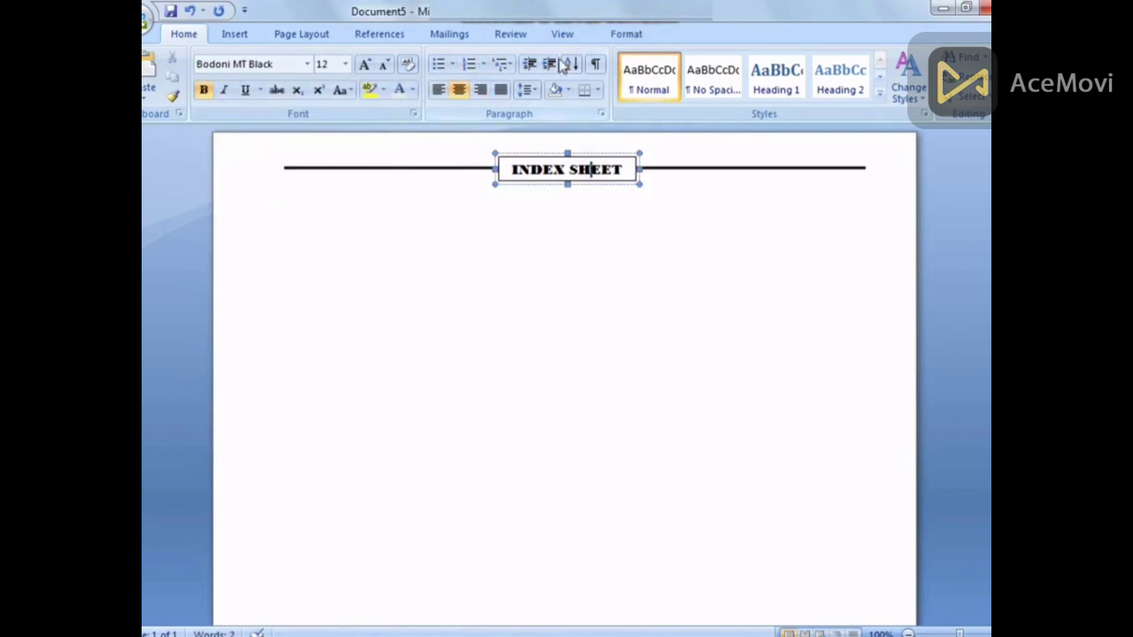
{"action": "left_click", "coordinate": [626, 33]}
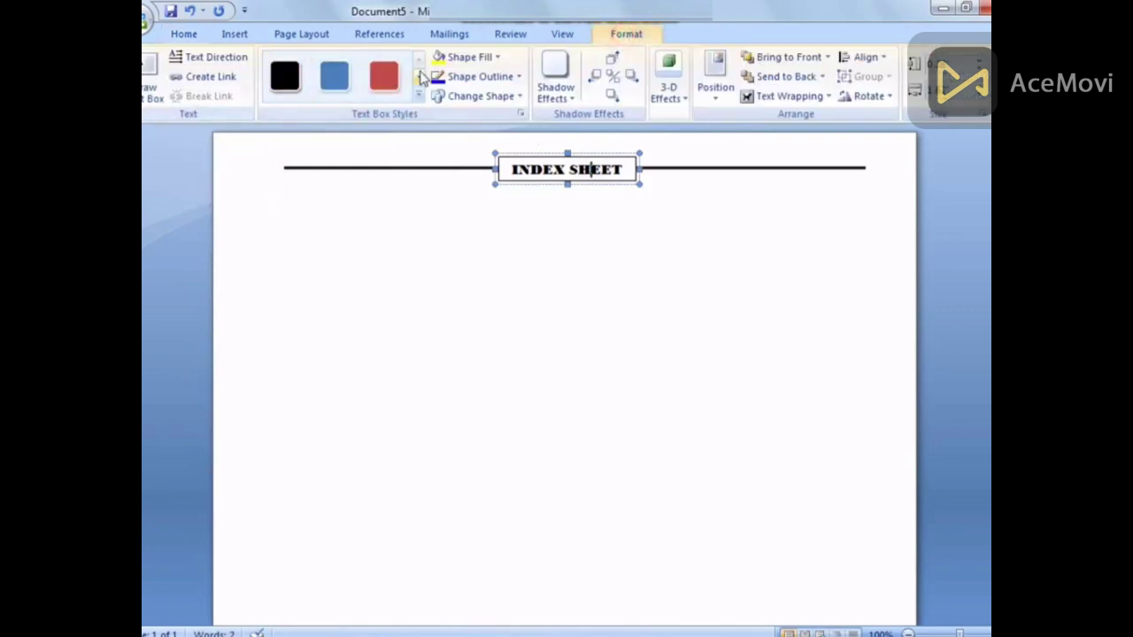
{"action": "left_click", "coordinate": [498, 59]}
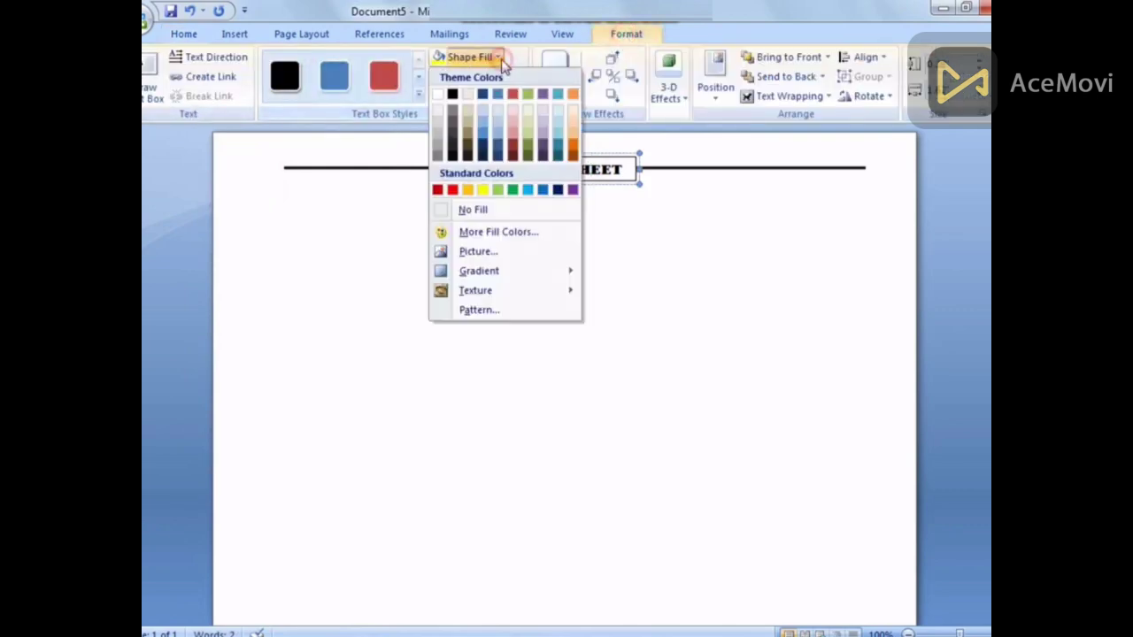
{"action": "left_click", "coordinate": [556, 192]}
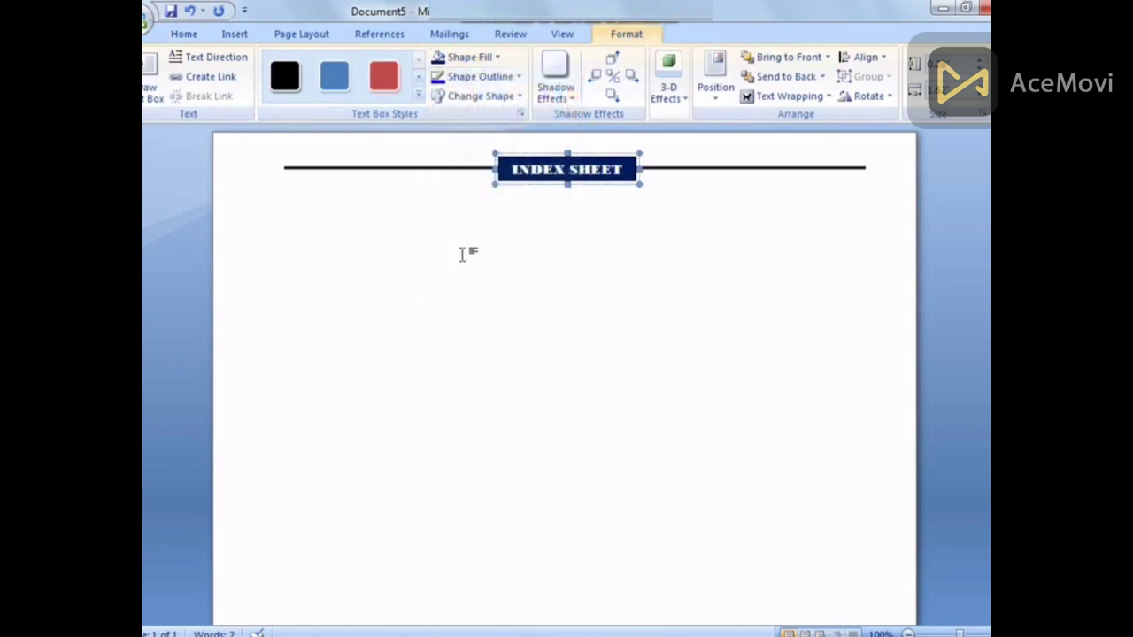
{"action": "left_click", "coordinate": [519, 76]}
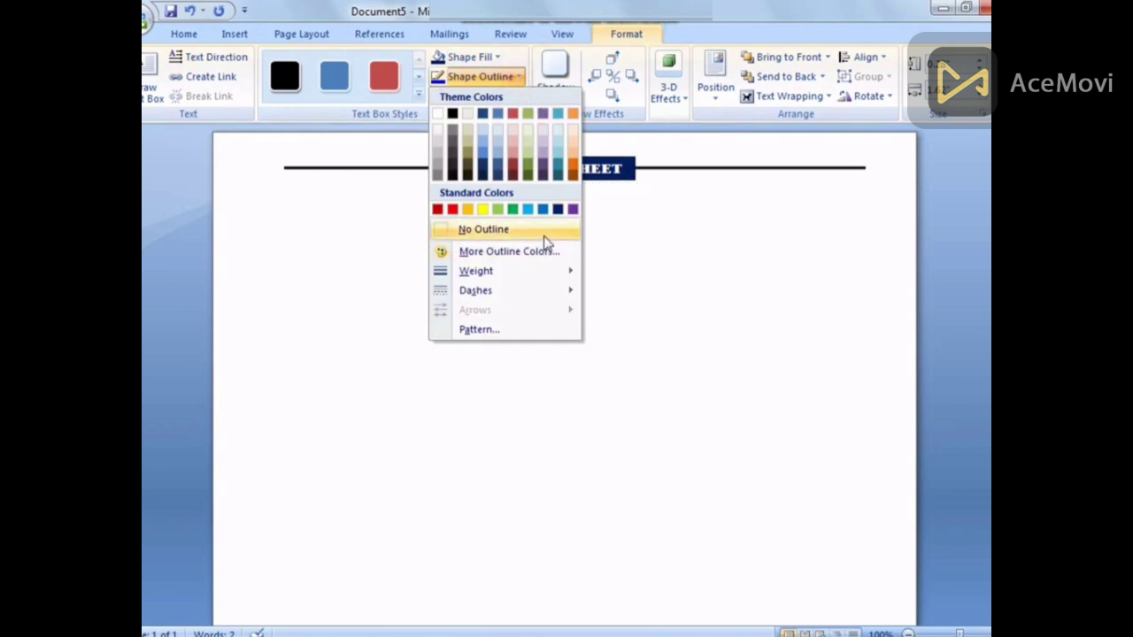
{"action": "mouse_move", "coordinate": [476, 271]}
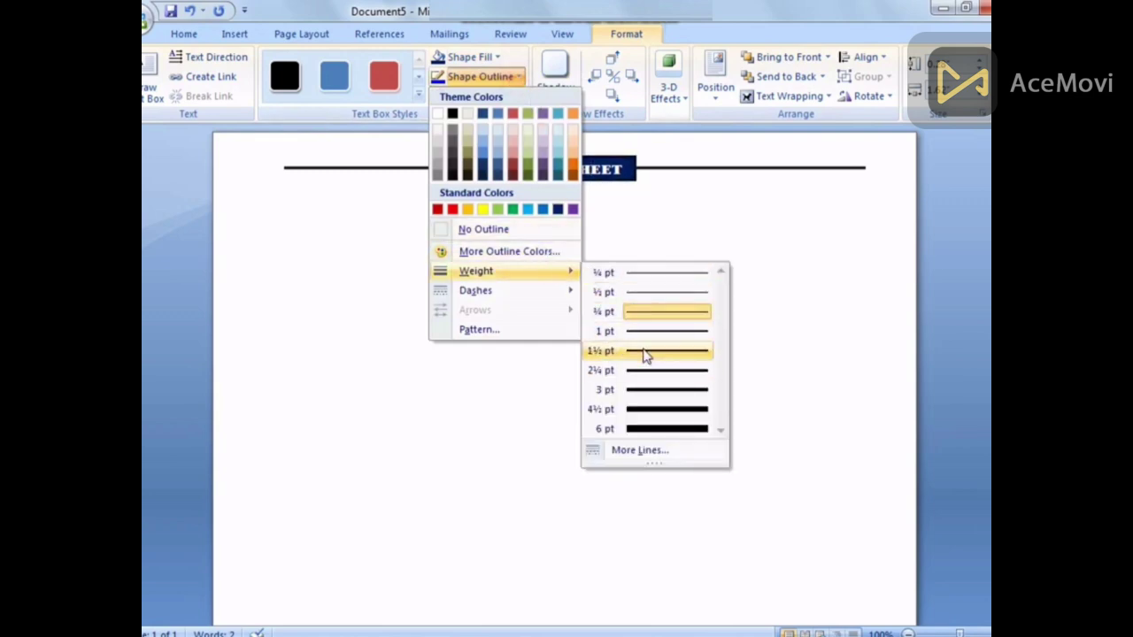
{"action": "left_click", "coordinate": [647, 351]}
{"action": "left_click", "coordinate": [715, 299]}
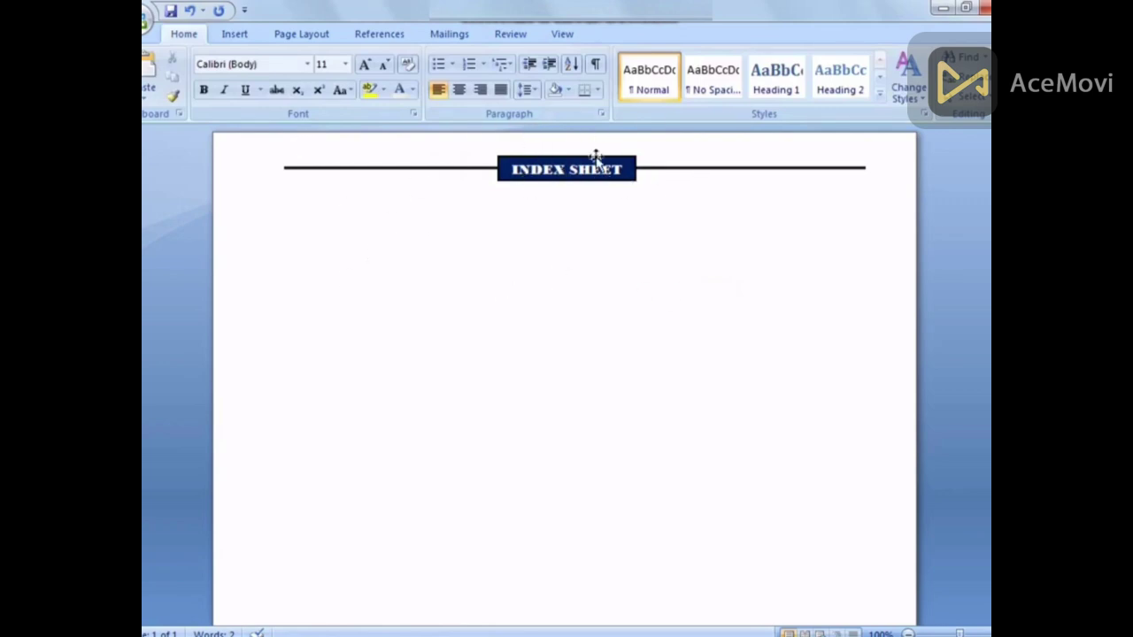
- Under the title, type 'Name:' and 'Subjet' fields followed by dotted fill-in lines
{"action": "scroll", "coordinate": [545, 266], "scroll_direction": "down", "scroll_amount": 1}
{"action": "scroll", "coordinate": [460, 226], "scroll_direction": "up", "scroll_amount": 1}
{"action": "double_click", "coordinate": [381, 282]}
{"action": "key", "text": "BackSpace"}
{"action": "key", "text": "BackSpace"}
{"action": "key", "text": "BackSpace"}
{"action": "type", "text": "Name: ......"}
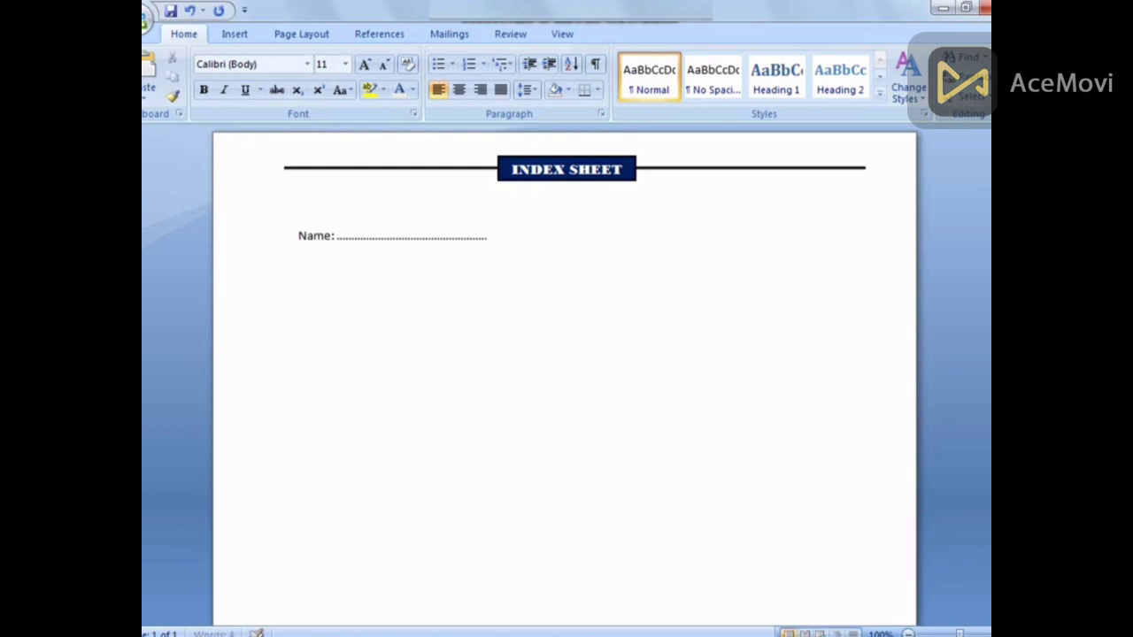
{"action": "type", "text": "....................................................... Subjet"}
{"action": "type", "text": "..."}
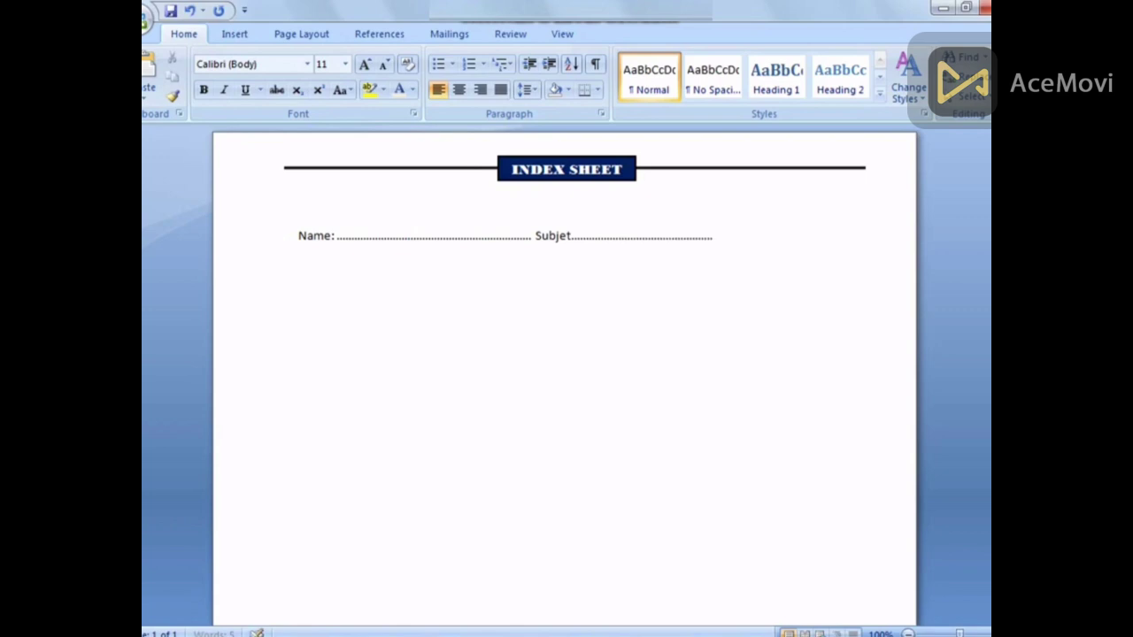
{"action": "type", "text": "..................."}
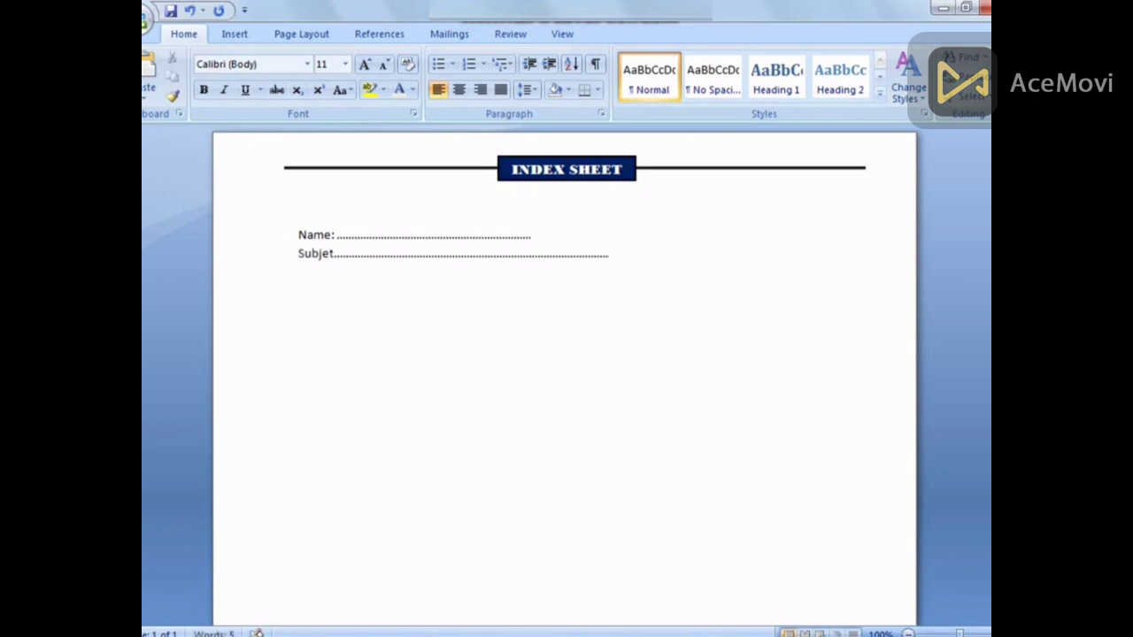
{"action": "key", "text": "BackSpace"}
{"action": "key", "text": "BackSpace"}
{"action": "key", "text": "BackSpace"}
- Add a dotted Class, Roll No and Section line, then a dotted School line beneath
{"action": "key", "text": "Return"}
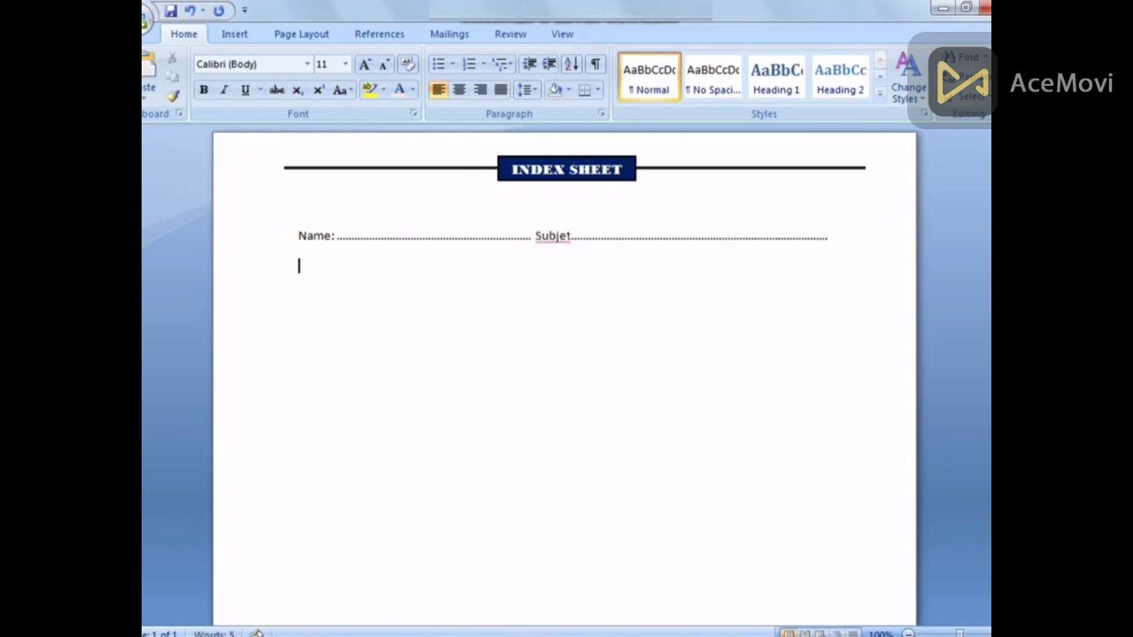
{"action": "type", "text": "Class: "}
{"action": "type", "text": "..."}
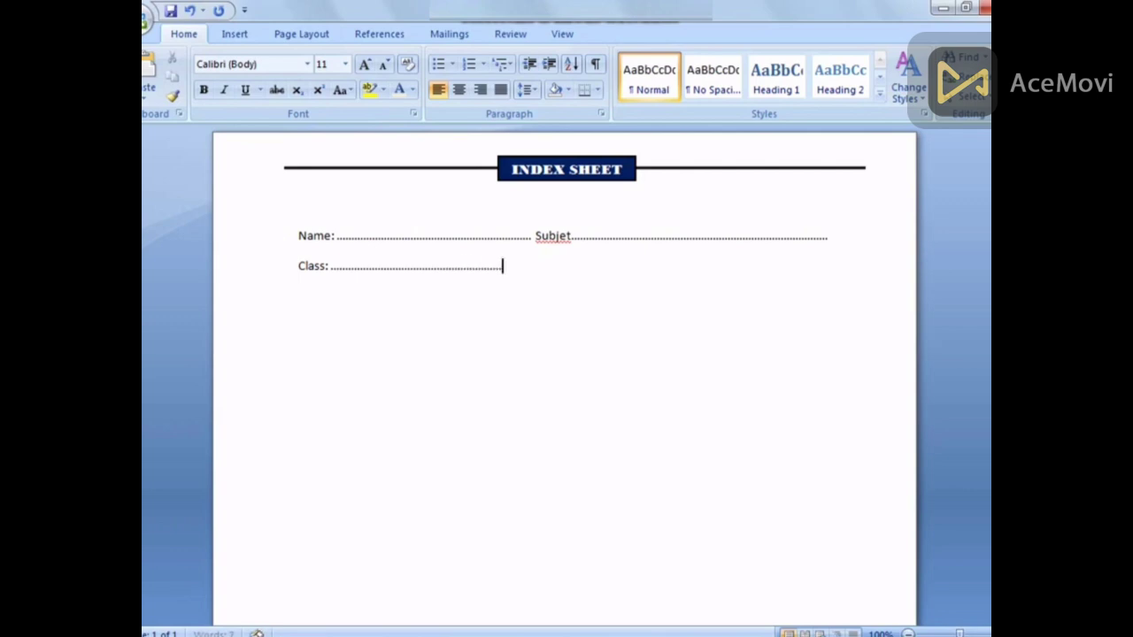
{"action": "type", "text": "Roll"}
{"action": "type", "text": " No......"}
{"action": "type", "text": ".......... Seccc"}
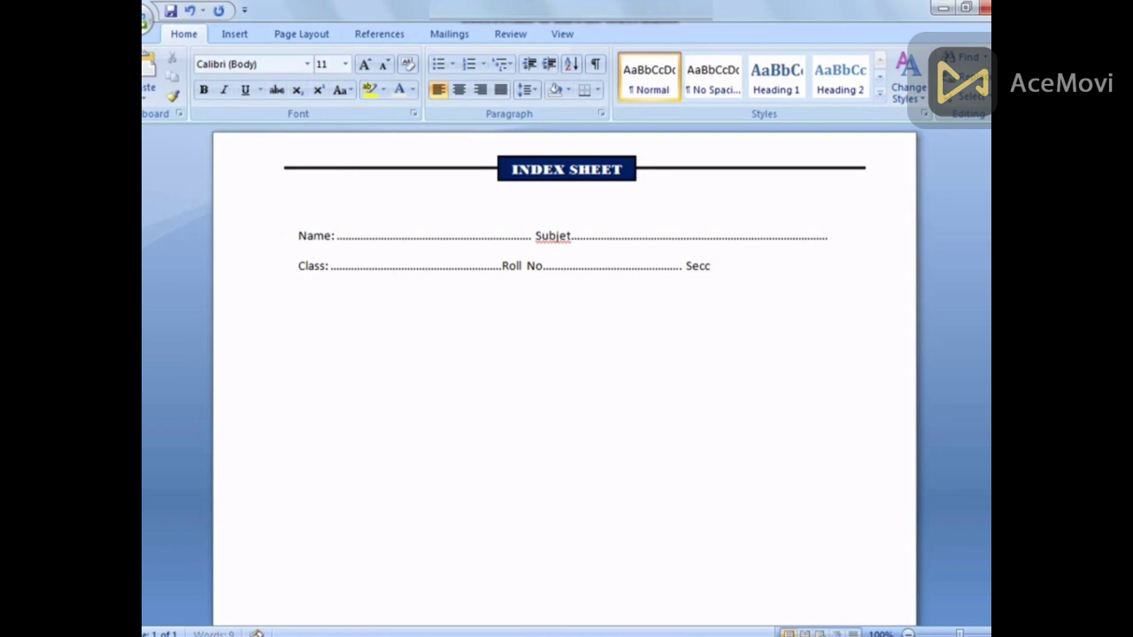
{"action": "type", "text": "........"}
{"action": "type", "text": "."}
{"action": "key", "text": "Return"}
{"action": "type", "text": "Sch"}
{"action": "type", "text": "ool."}
{"action": "key", "text": "BackSpace"}
{"action": "type", "text": ": "}
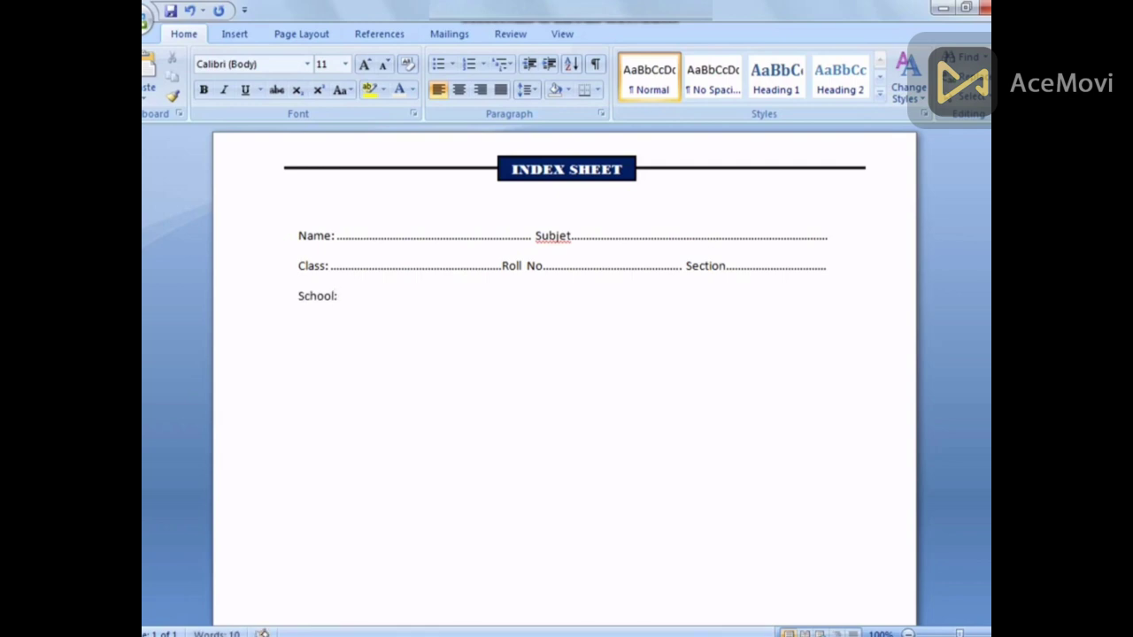
{"action": "type", "text": ".............................................................................."}
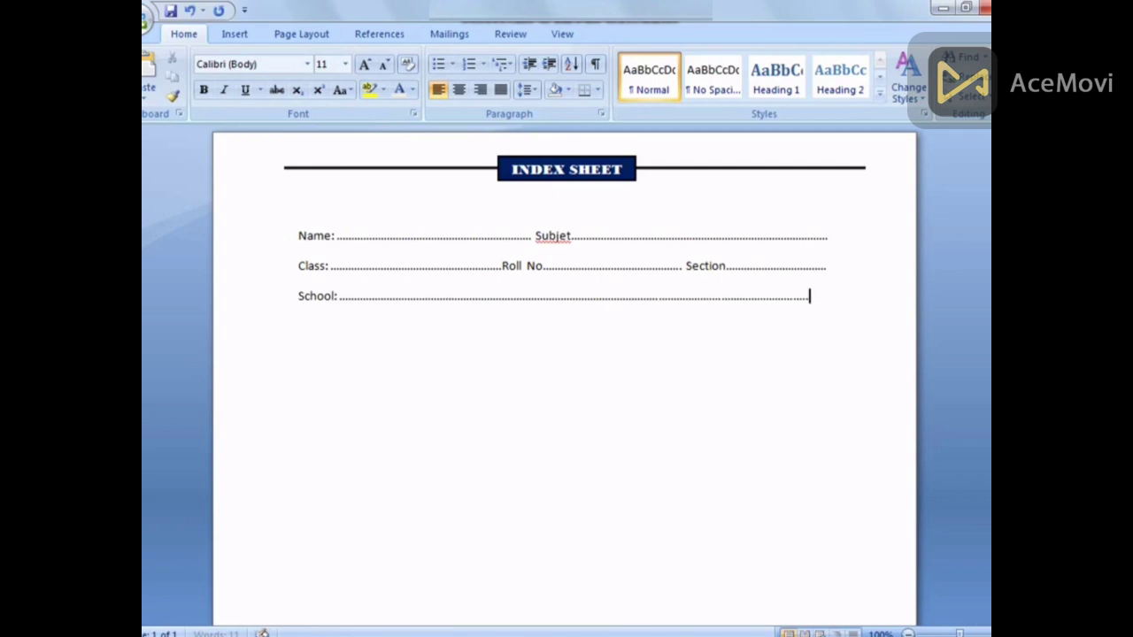
{"action": "type", "text": "...."}
{"action": "key", "text": "Return"}
- Insert a table with 5 columns and 30 rows below the School line
{"action": "left_click", "coordinate": [235, 36]}
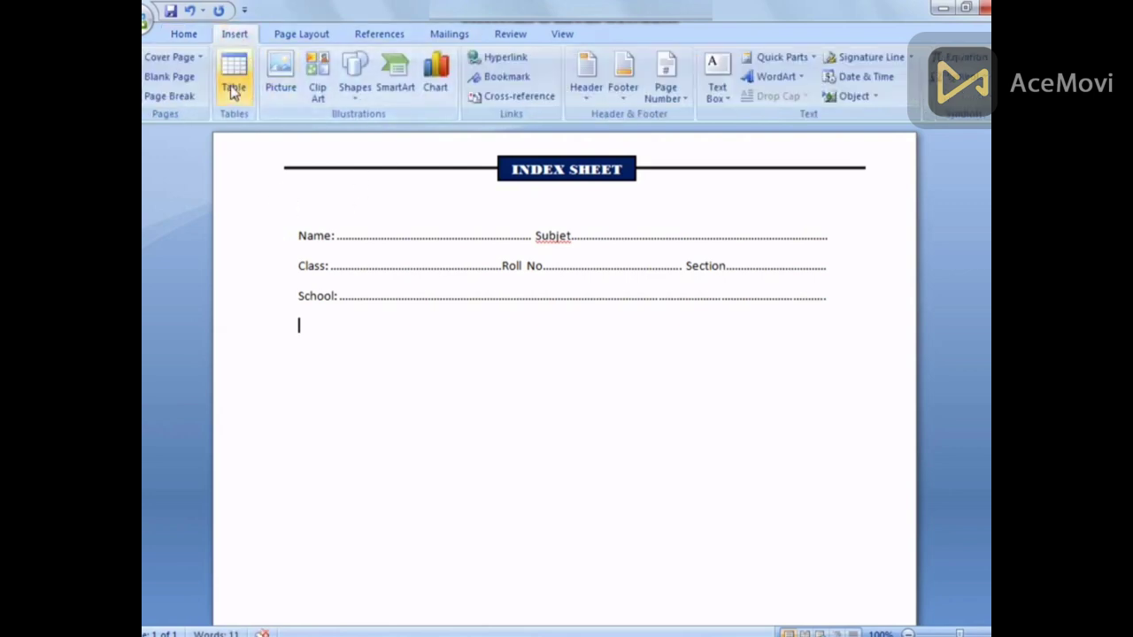
{"action": "left_click", "coordinate": [234, 85]}
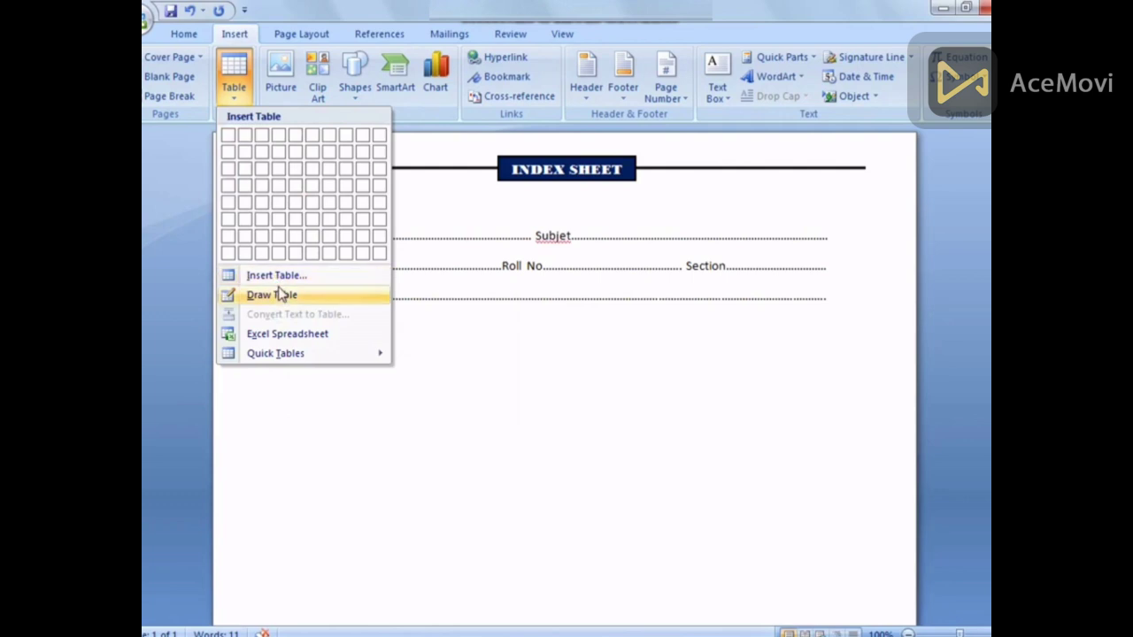
{"action": "left_click", "coordinate": [276, 277]}
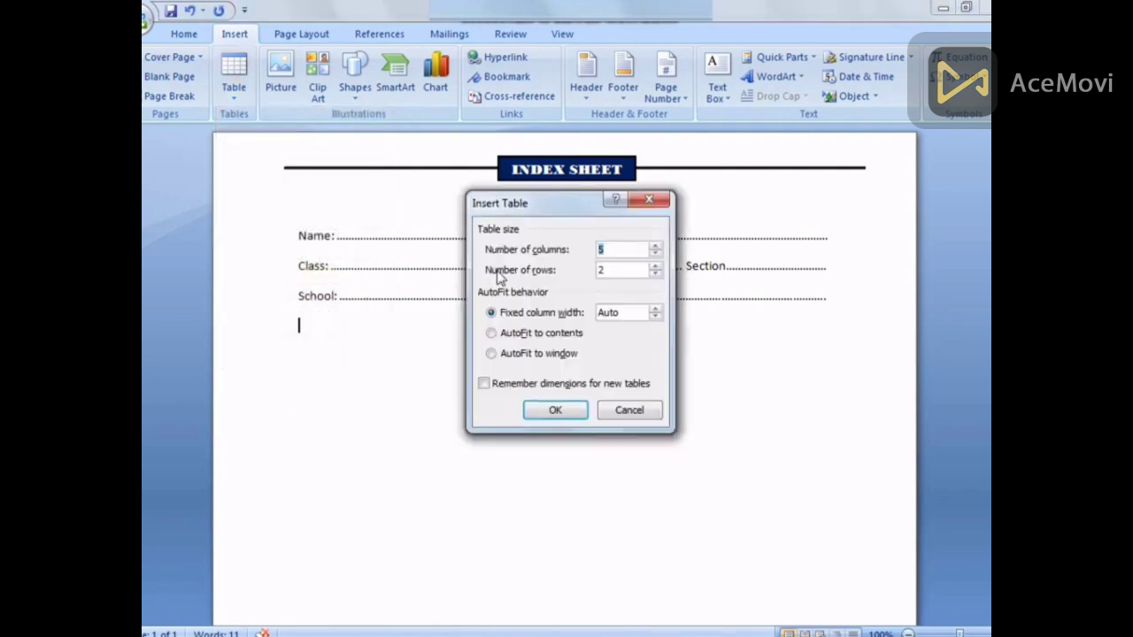
{"action": "left_click", "coordinate": [614, 271]}
{"action": "key", "text": "BackSpace"}
{"action": "type", "text": "30"}
{"action": "left_click", "coordinate": [574, 412]}
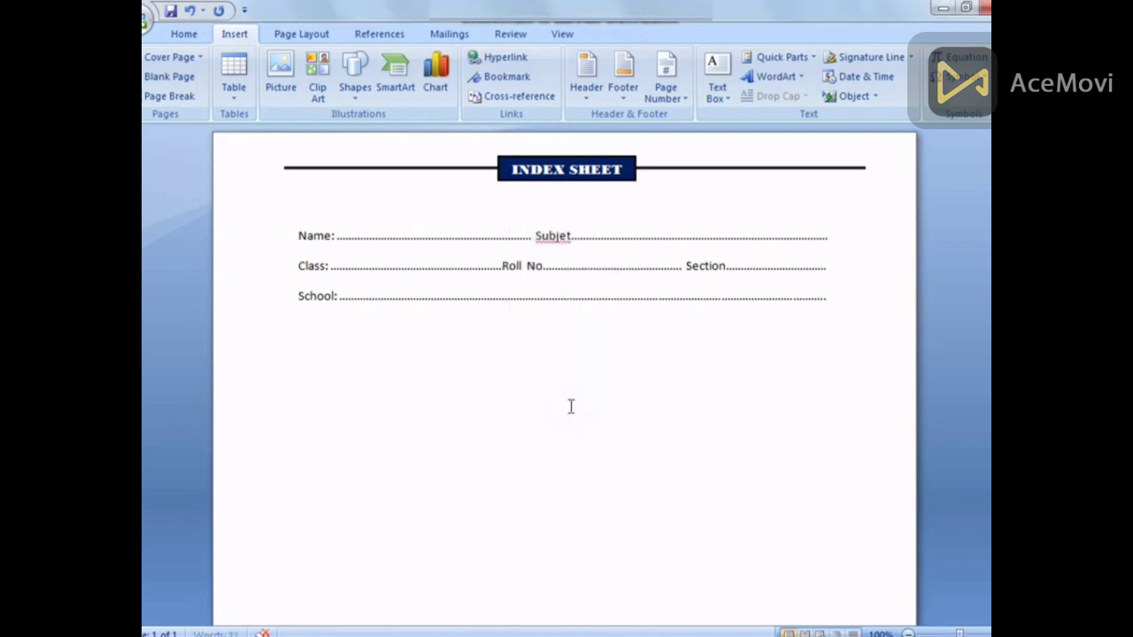
{"action": "scroll", "coordinate": [405, 430], "scroll_direction": "down", "scroll_amount": 3}
{"action": "scroll", "coordinate": [412, 463], "scroll_direction": "down", "scroll_amount": 3}
{"action": "scroll", "coordinate": [415, 458], "scroll_direction": "up", "scroll_amount": 3}
{"action": "scroll", "coordinate": [414, 451], "scroll_direction": "up", "scroll_amount": 3}
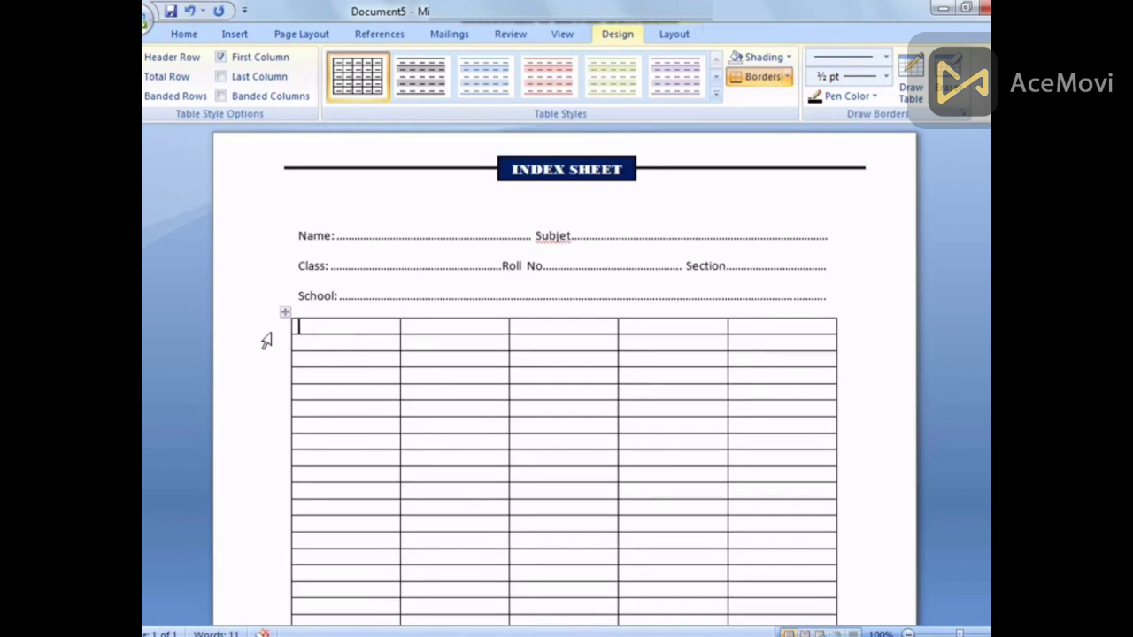
- Select the entire table and set its line spacing to 1.5
{"action": "left_click", "coordinate": [284, 312]}
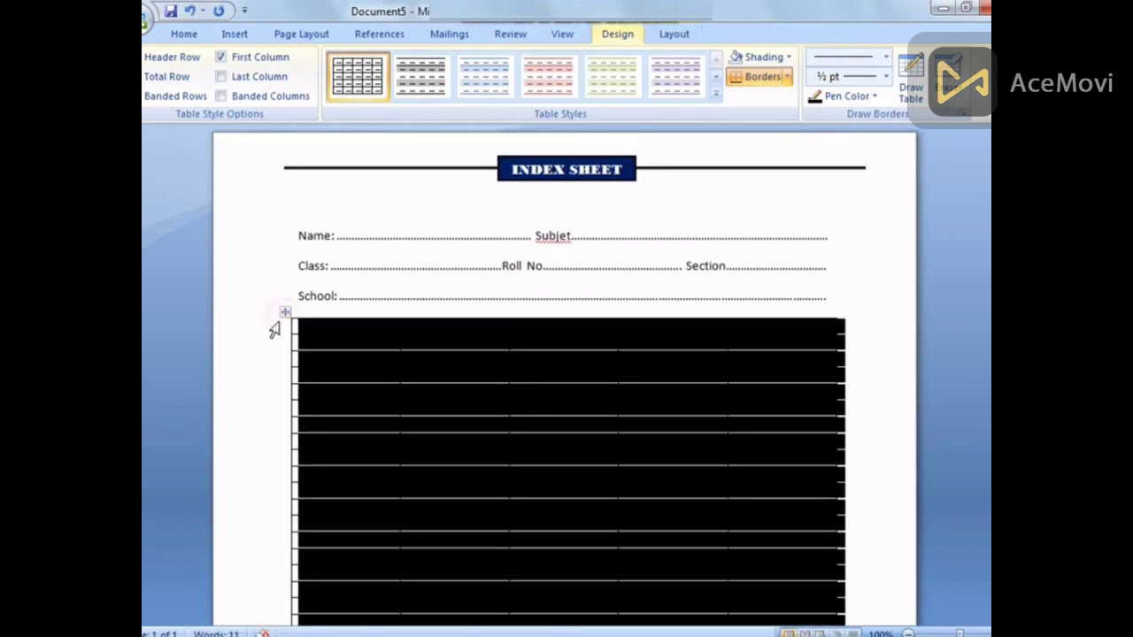
{"action": "left_click", "coordinate": [184, 35]}
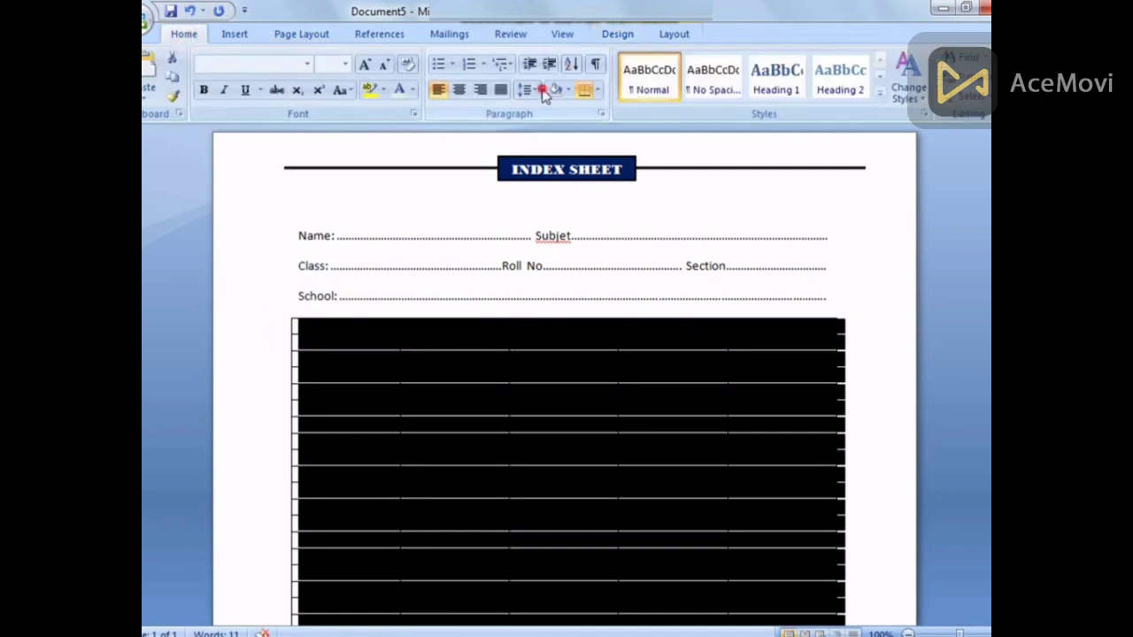
{"action": "left_click", "coordinate": [537, 90]}
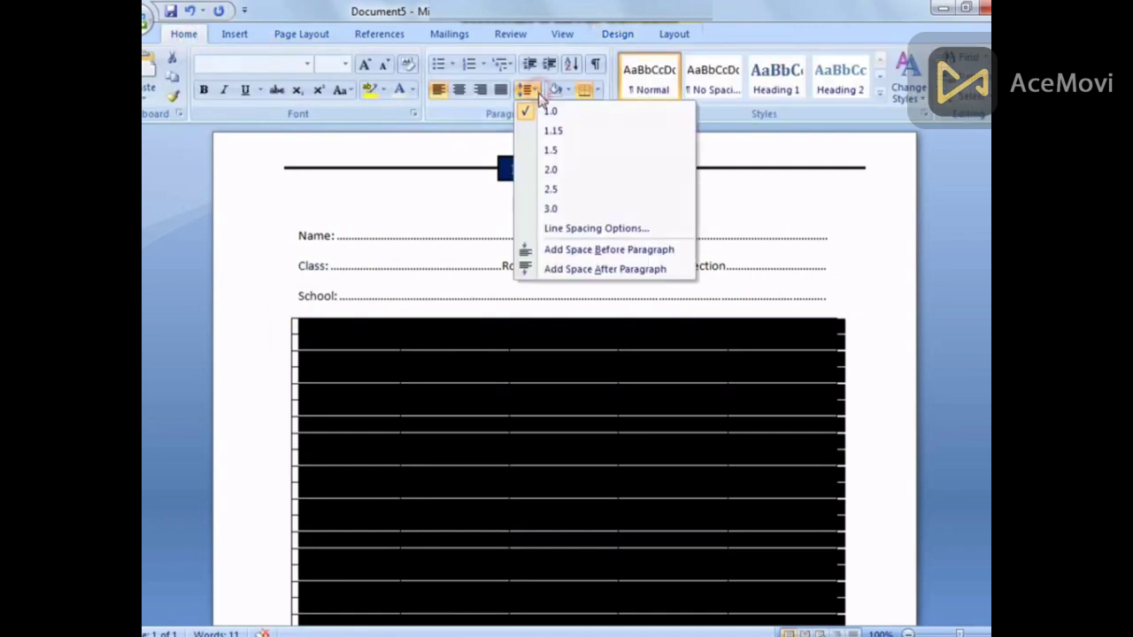
{"action": "left_click", "coordinate": [549, 151]}
{"action": "left_click", "coordinate": [848, 365]}
{"action": "scroll", "coordinate": [848, 366], "scroll_direction": "down", "scroll_amount": 1}
{"action": "scroll", "coordinate": [665, 374], "scroll_direction": "up", "scroll_amount": 1}
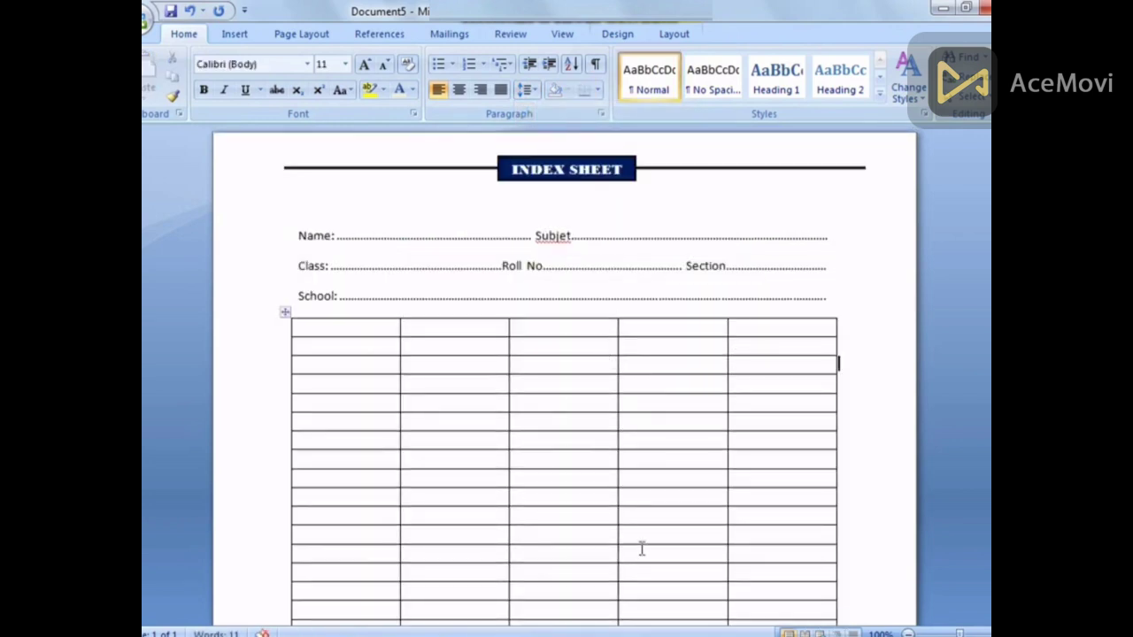
- Fill the first row with the headings S No, Date, Title, Page No and Signature
{"action": "left_click", "coordinate": [317, 330]}
{"action": "type", "text": "S"}
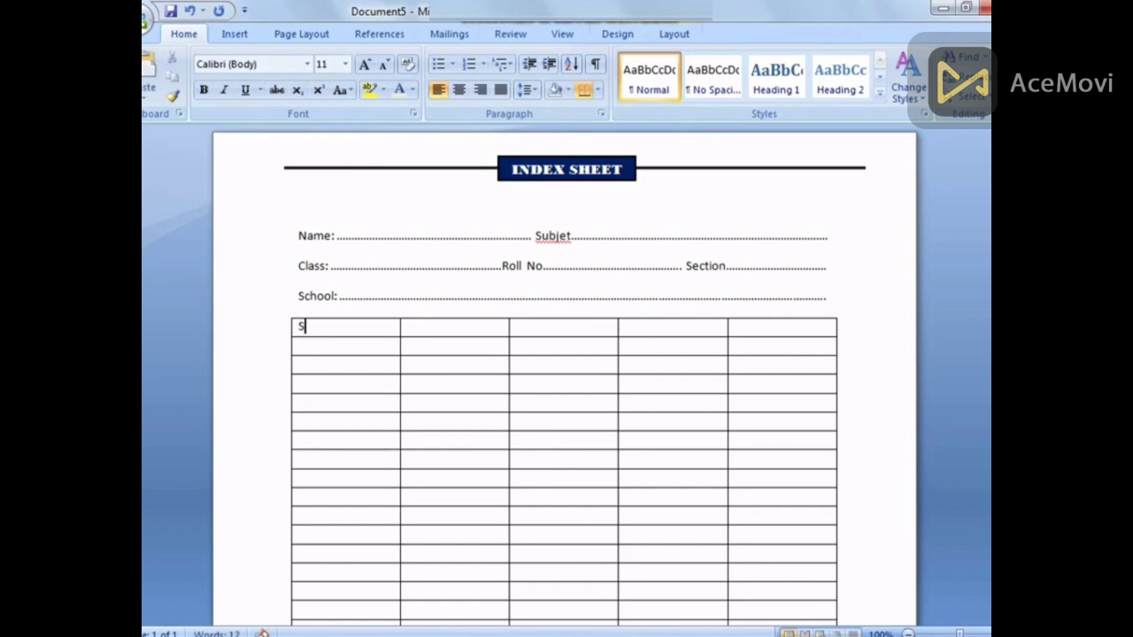
{"action": "type", "text": " No"}
{"action": "key", "text": "Tab"}
{"action": "type", "text": "Da"}
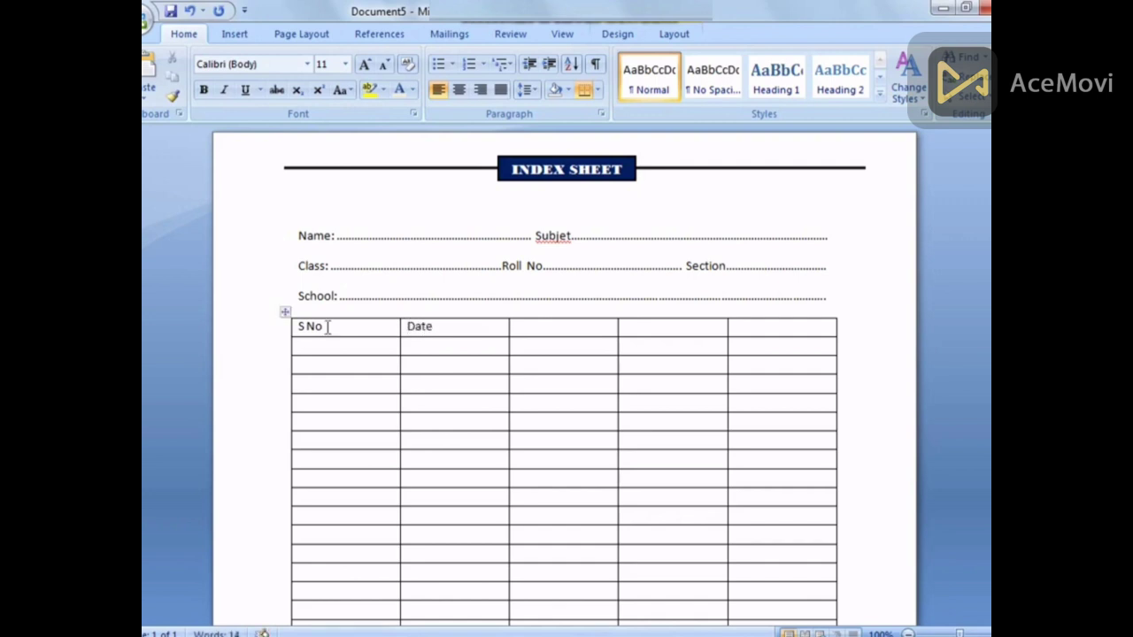
{"action": "type", "text": "Title"}
{"action": "key", "text": "Tab"}
{"action": "type", "text": "Page O"}
{"action": "key", "text": "BackSpace"}
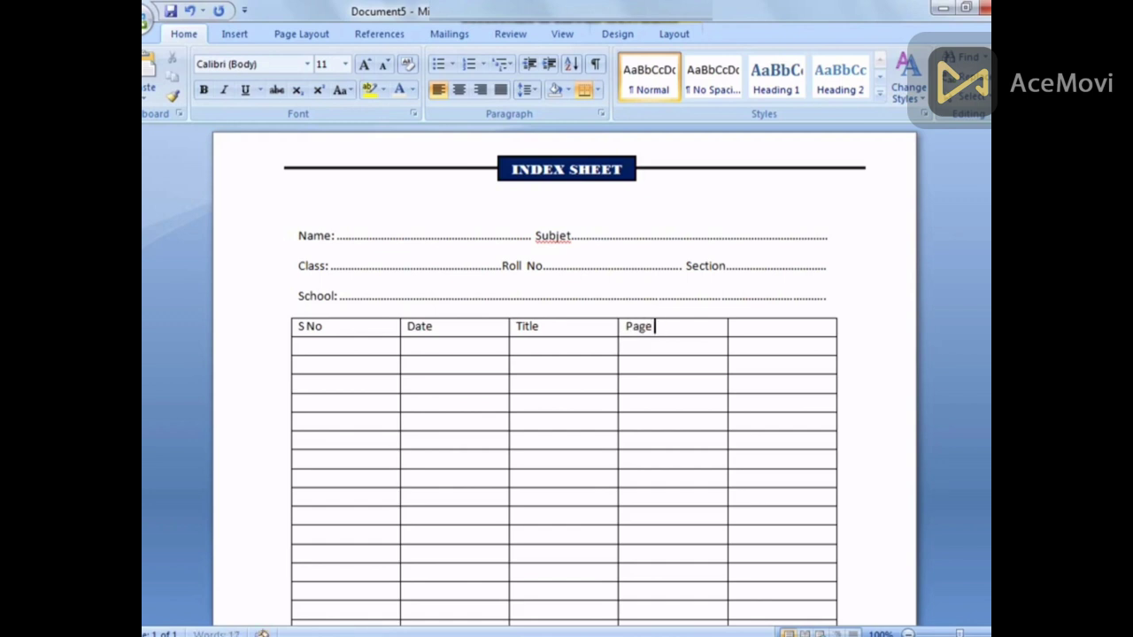
{"action": "type", "text": "No"}
{"action": "key", "text": "Tab"}
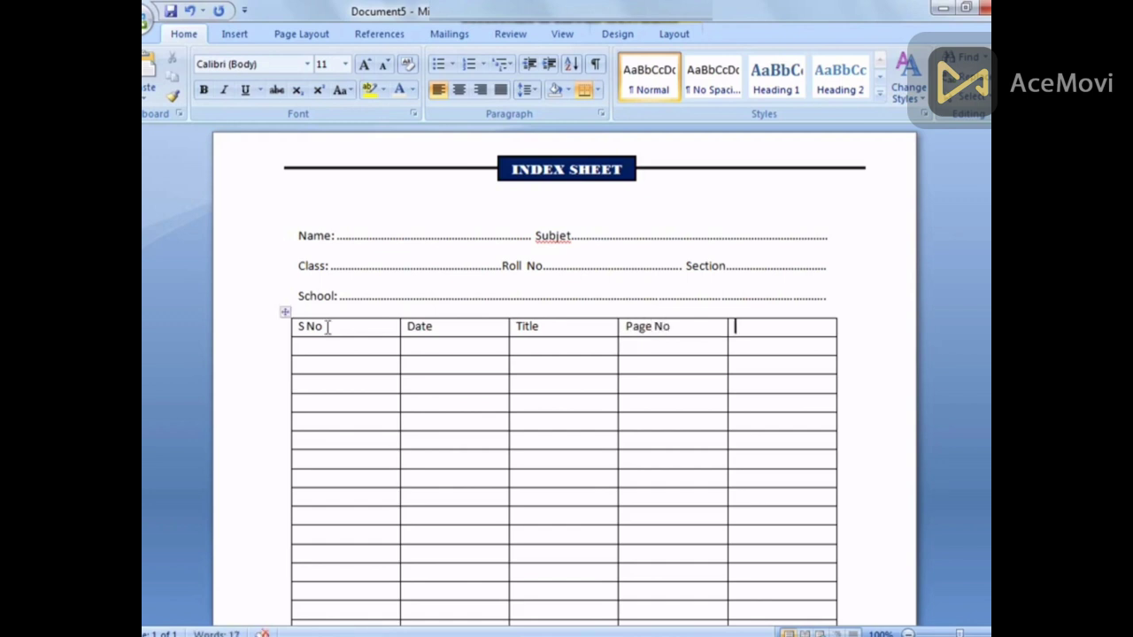
{"action": "type", "text": "Sign"}
{"action": "type", "text": "ature"}
- Format the table's header row as centred, bold Arial Black
{"action": "left_click_drag", "start_coordinate": [791, 326], "coordinate": [299, 324]}
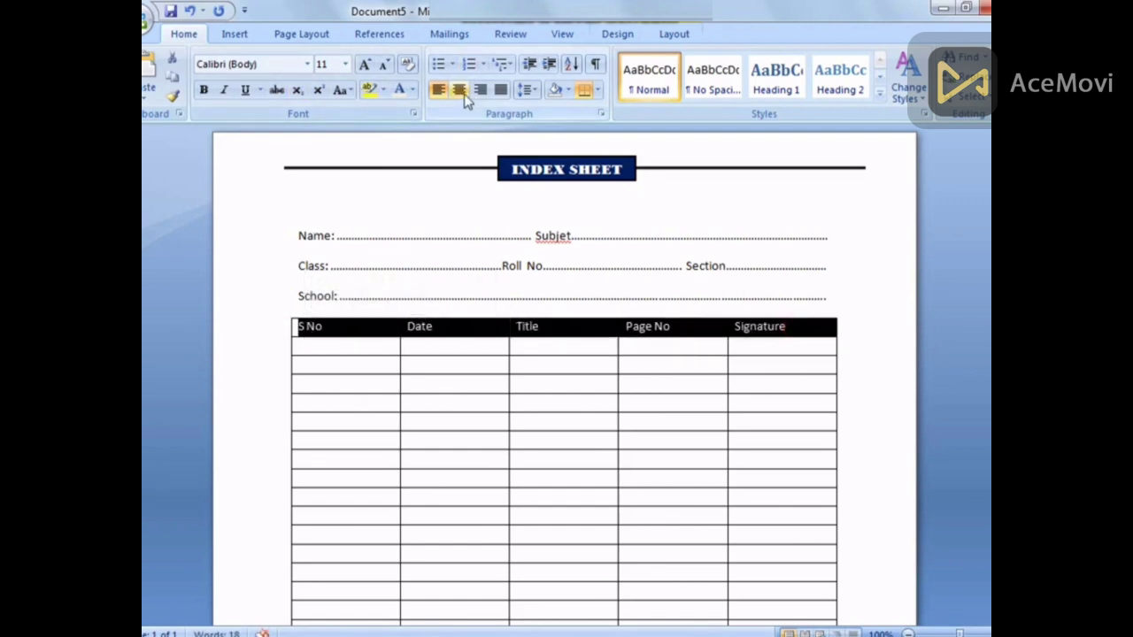
{"action": "left_click", "coordinate": [460, 90]}
{"action": "left_click", "coordinate": [203, 90]}
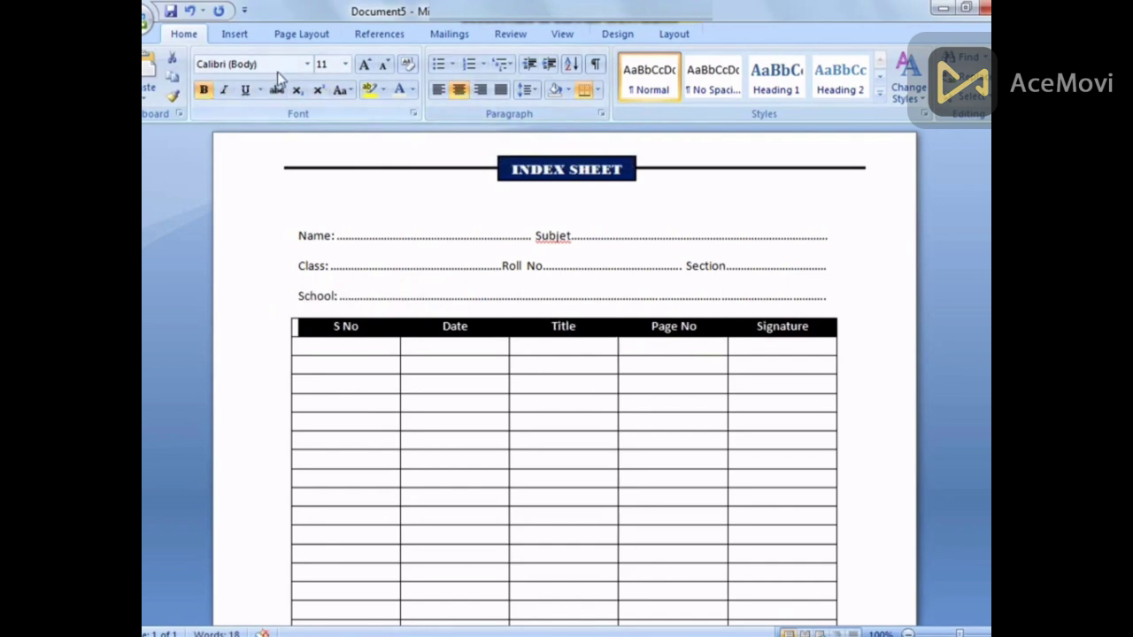
{"action": "left_click", "coordinate": [307, 65]}
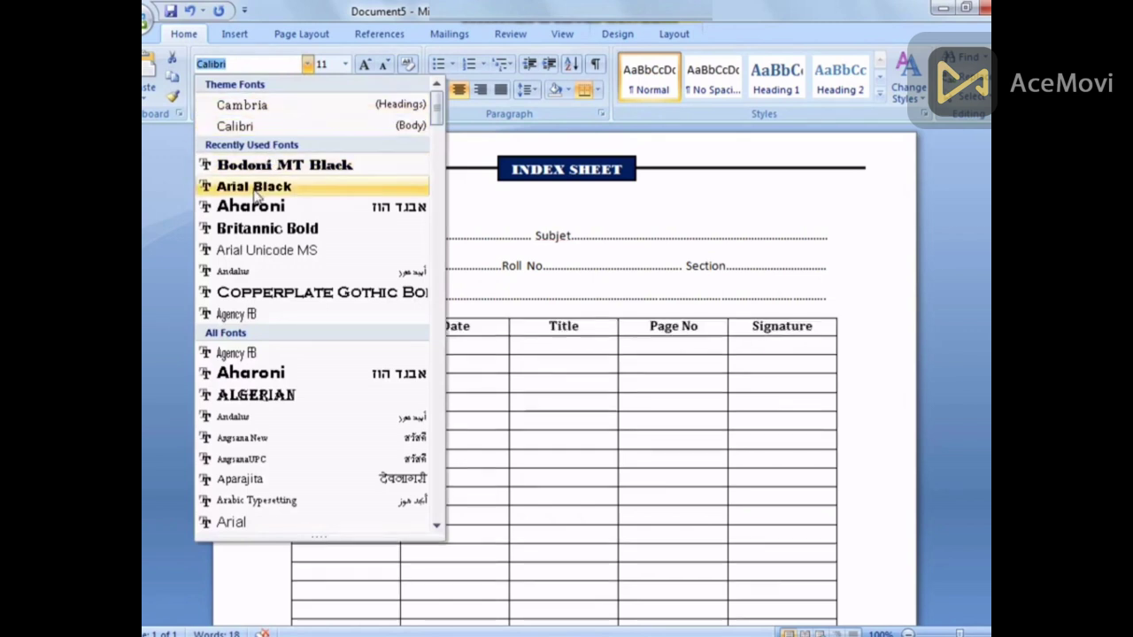
{"action": "left_click", "coordinate": [264, 193]}
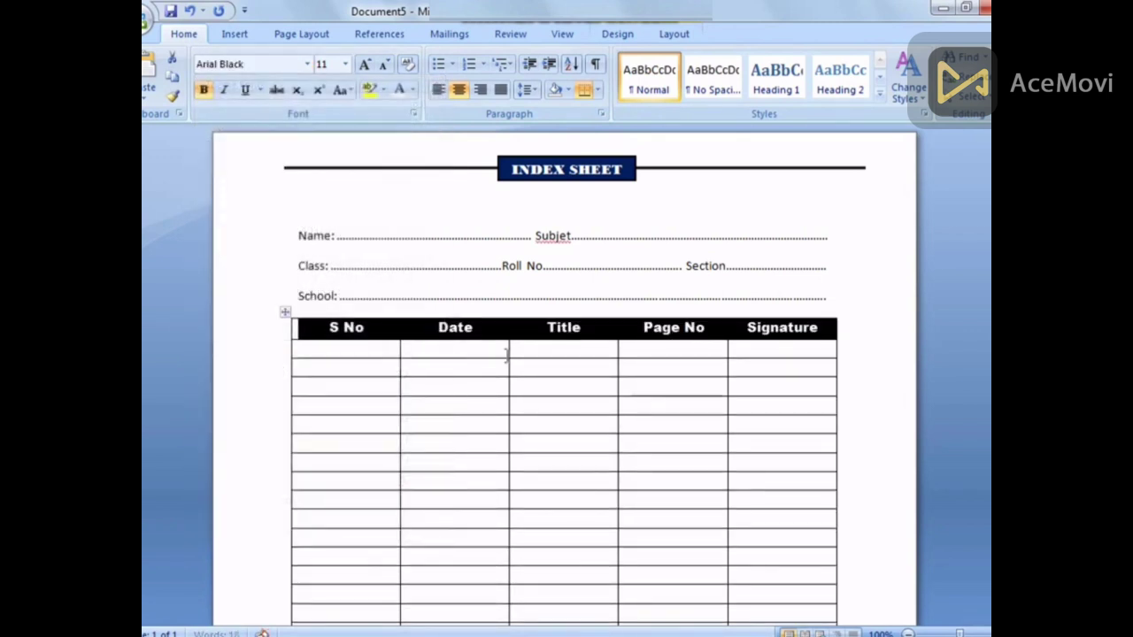
{"action": "left_click", "coordinate": [377, 332]}
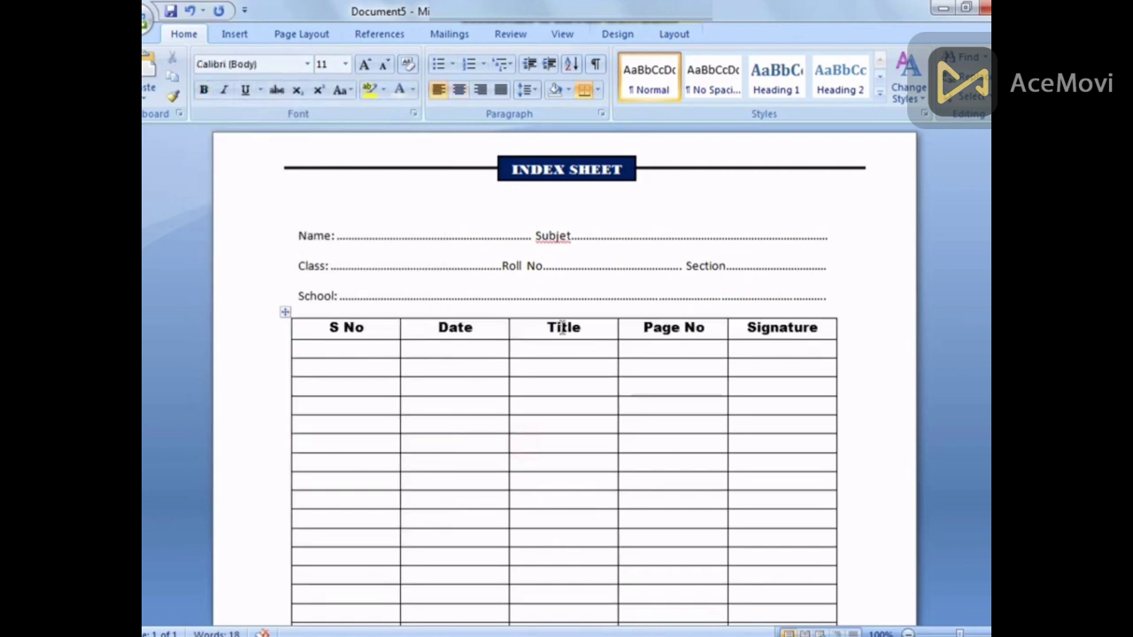
- Make the Name, Class and School fill-in lines bold at font size 10
{"action": "left_click_drag", "start_coordinate": [841, 301], "coordinate": [319, 202]}
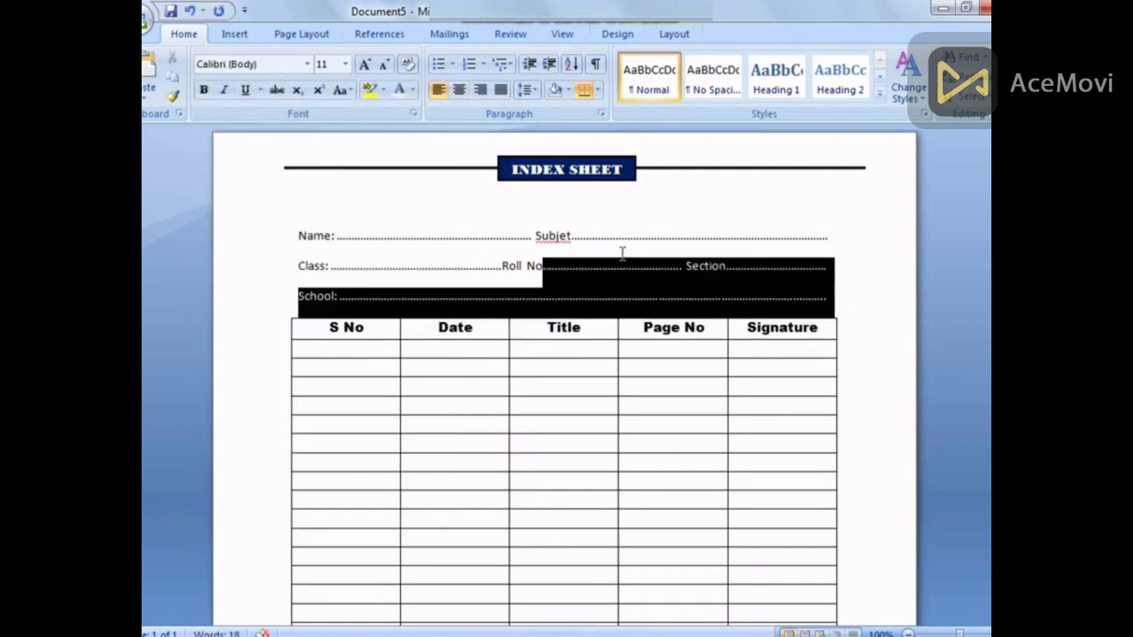
{"action": "left_click", "coordinate": [201, 92]}
{"action": "left_click", "coordinate": [203, 91]}
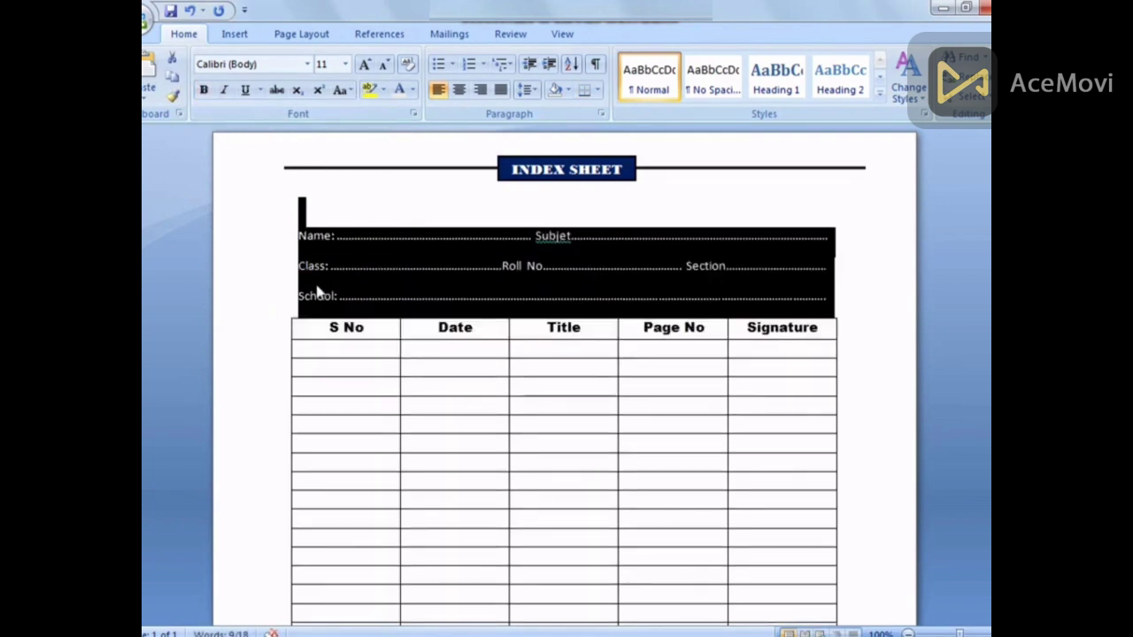
{"action": "left_click", "coordinate": [383, 64]}
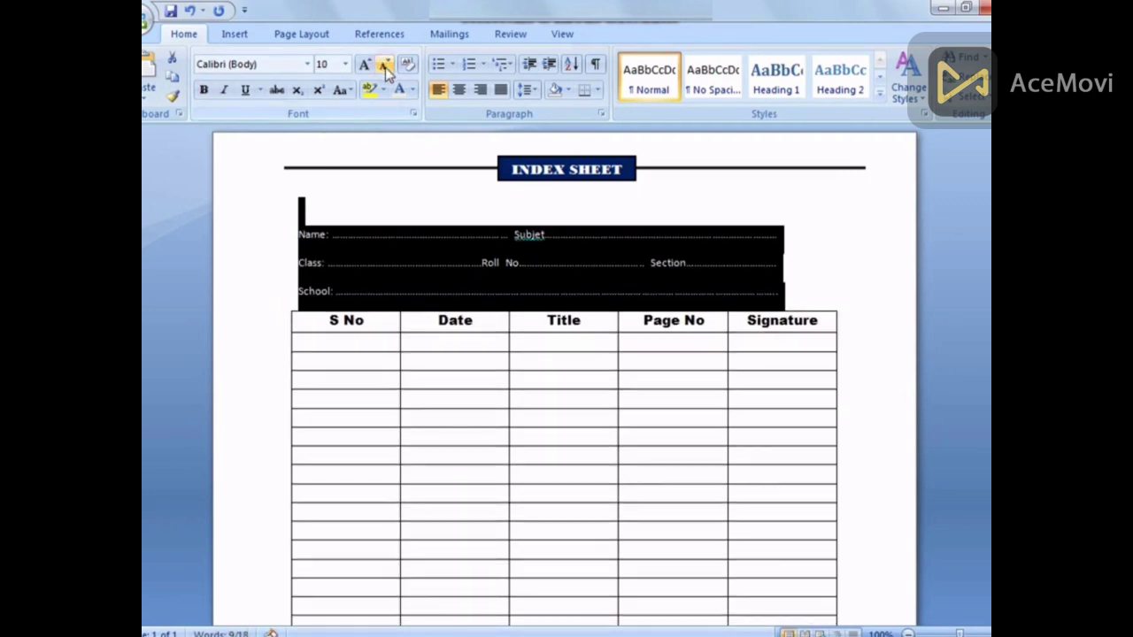
{"action": "left_click", "coordinate": [203, 90]}
{"action": "left_click", "coordinate": [263, 222]}
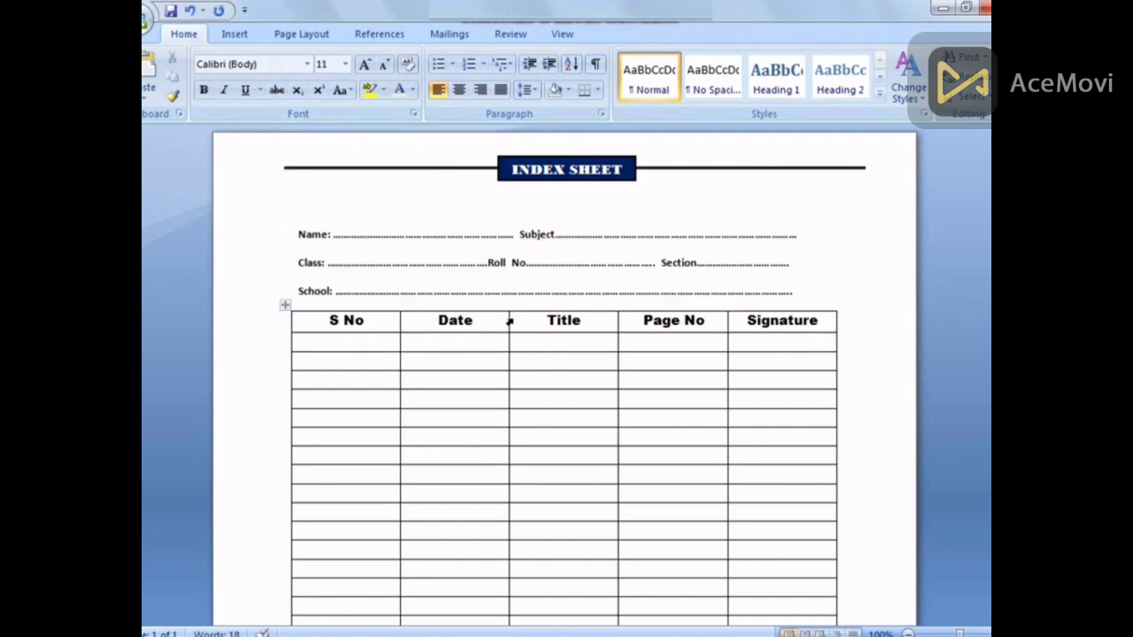
{"action": "scroll", "coordinate": [576, 323], "scroll_direction": "down", "scroll_amount": 2}
{"action": "scroll", "coordinate": [576, 316], "scroll_direction": "down", "scroll_amount": 4}
{"action": "scroll", "coordinate": [576, 316], "scroll_direction": "up", "scroll_amount": 4}
- Show the index sheet in Print Preview, zooming in on the page and back out to full view
{"action": "left_click", "coordinate": [147, 19]}
{"action": "mouse_move", "coordinate": [174, 215]}
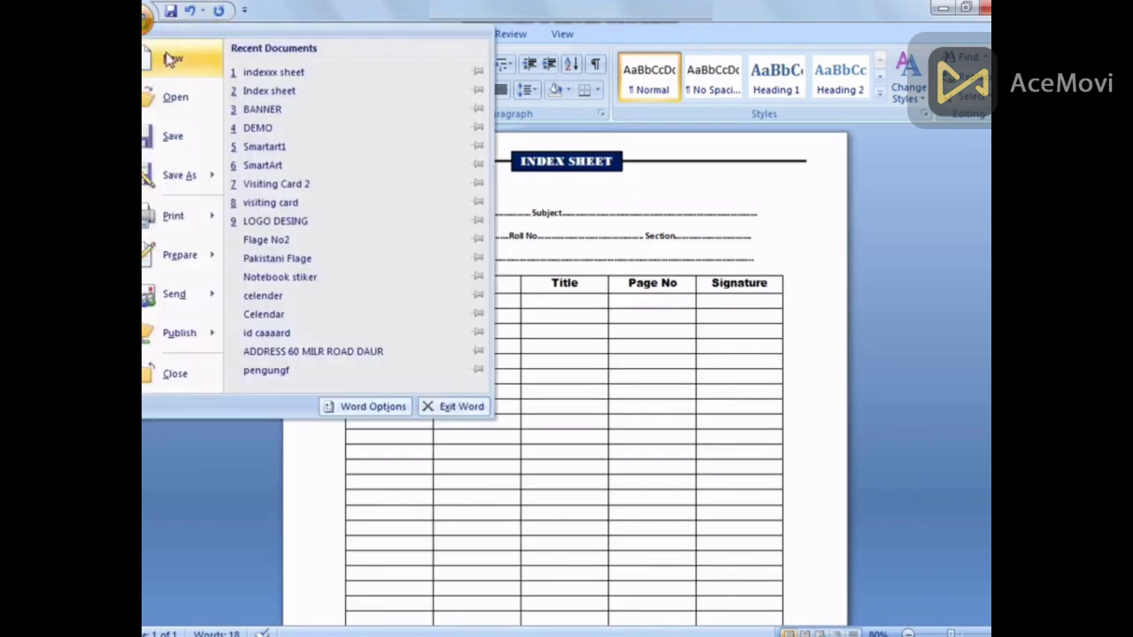
{"action": "left_click", "coordinate": [297, 176]}
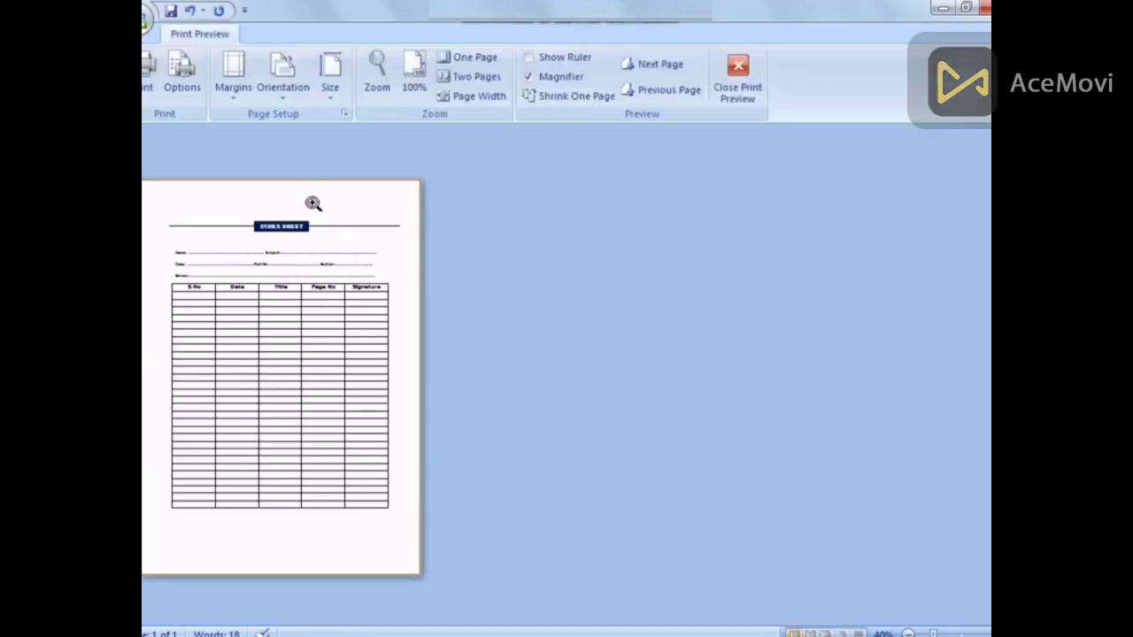
{"action": "left_click", "coordinate": [268, 200]}
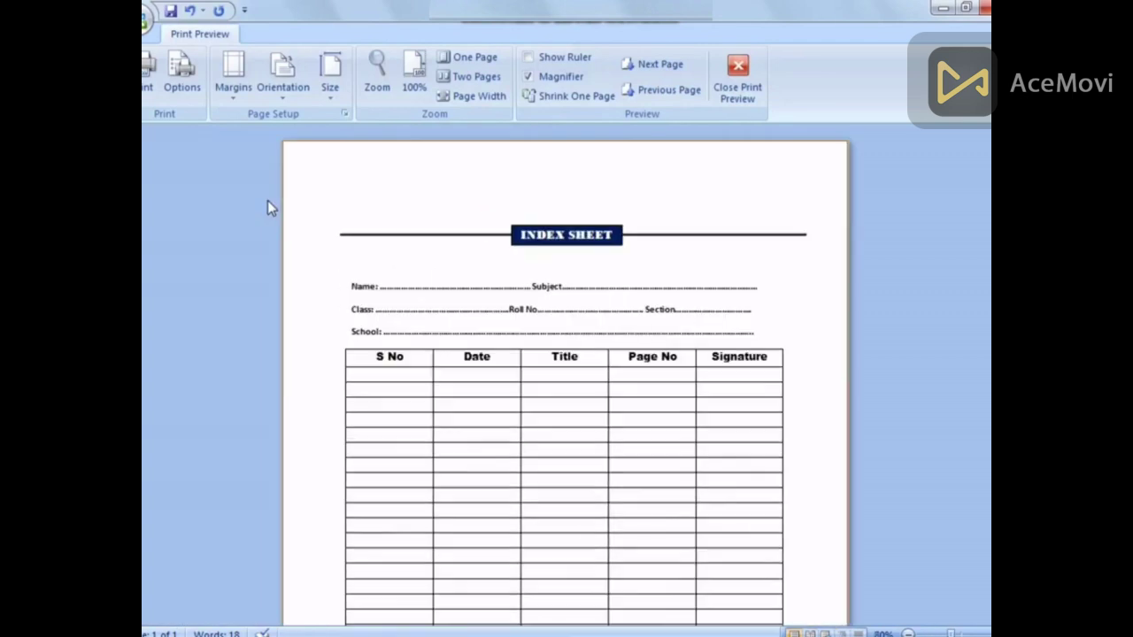
{"action": "left_click", "coordinate": [269, 197]}
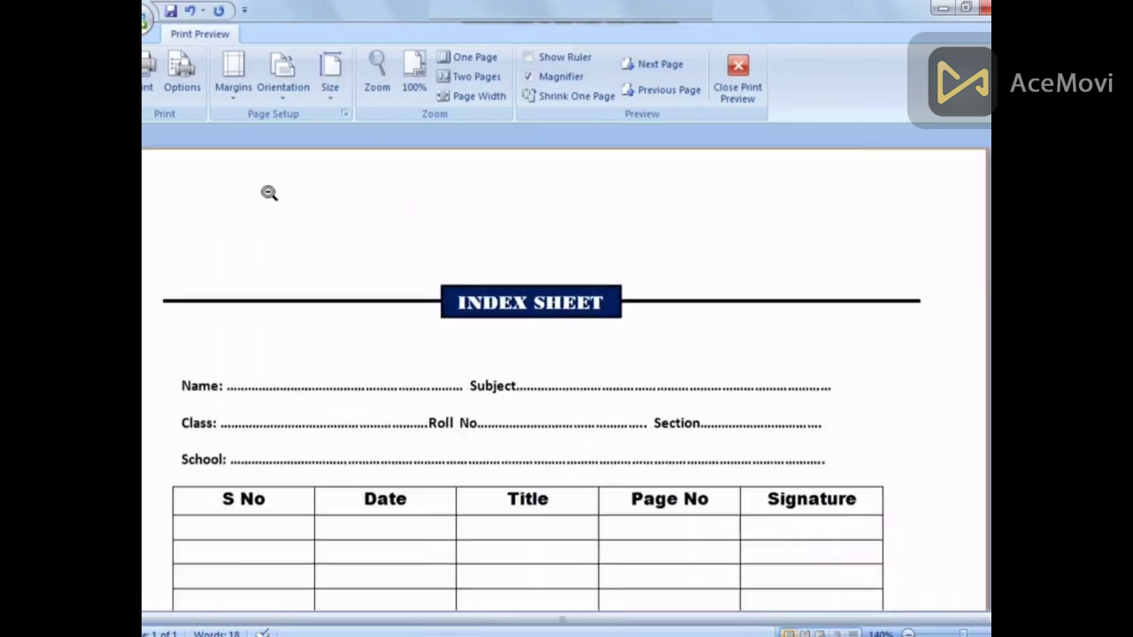
{"action": "scroll", "coordinate": [269, 192], "scroll_direction": "up", "scroll_amount": 1}
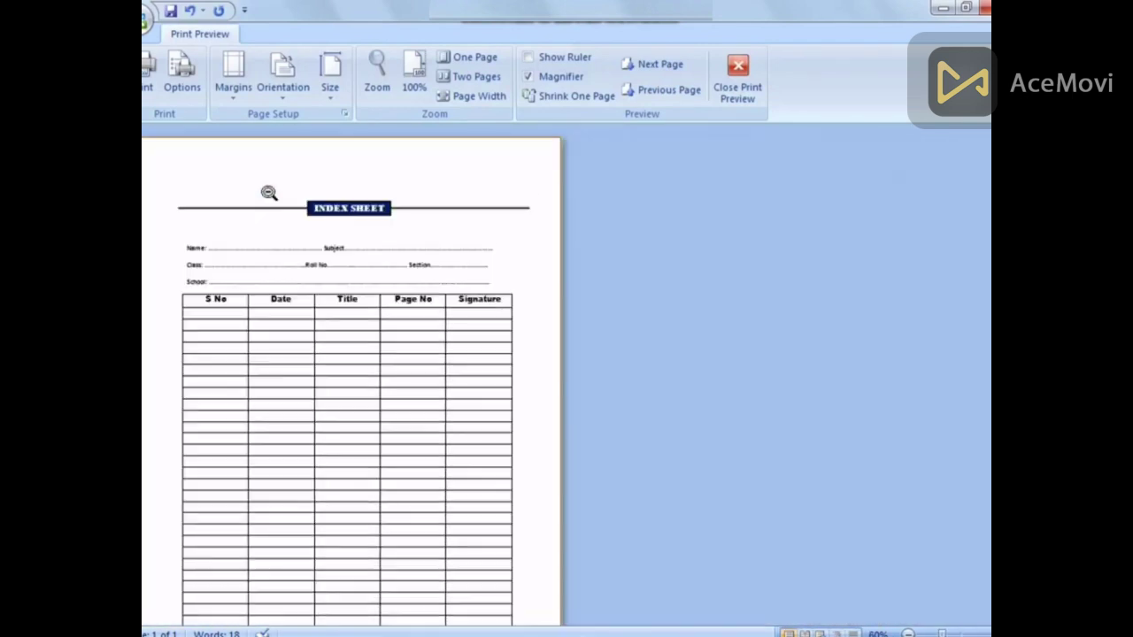